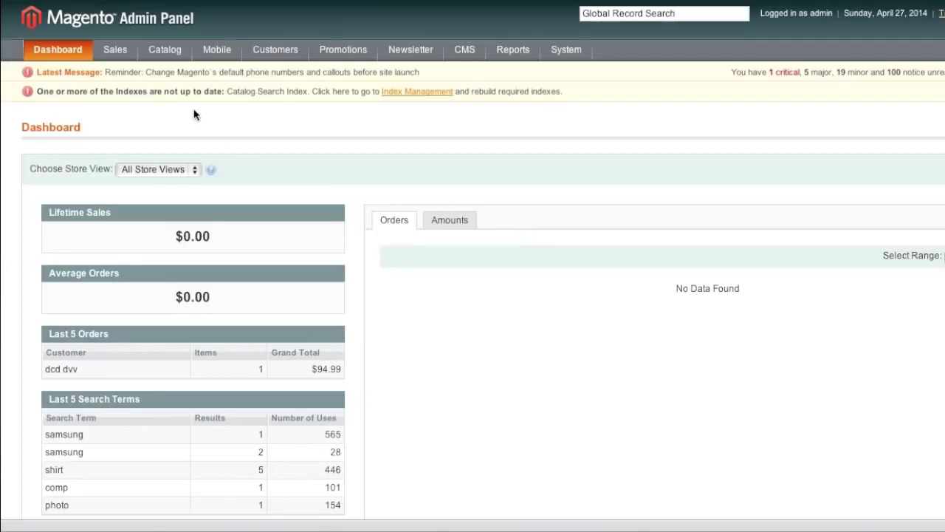
Open product management and start a new product with the Default attribute set
mouse_move(170, 52)
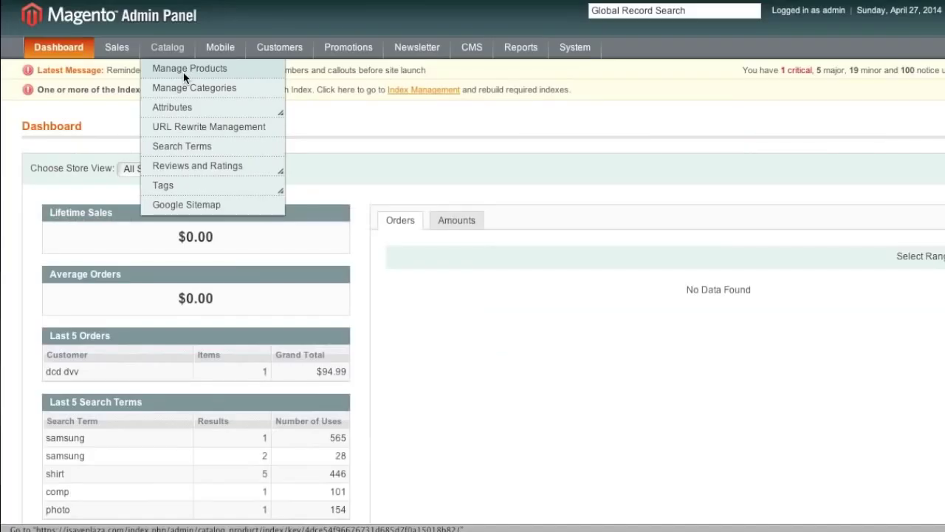
click(309, 120)
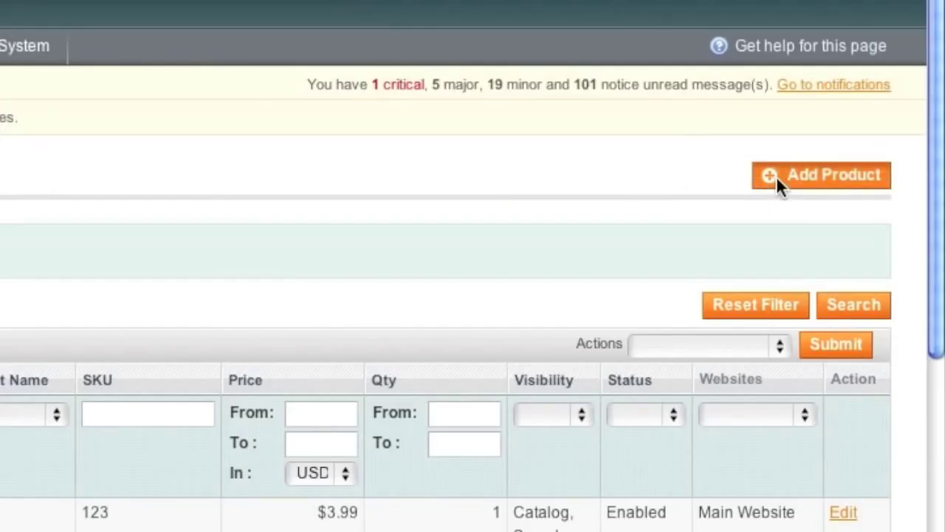
click(777, 176)
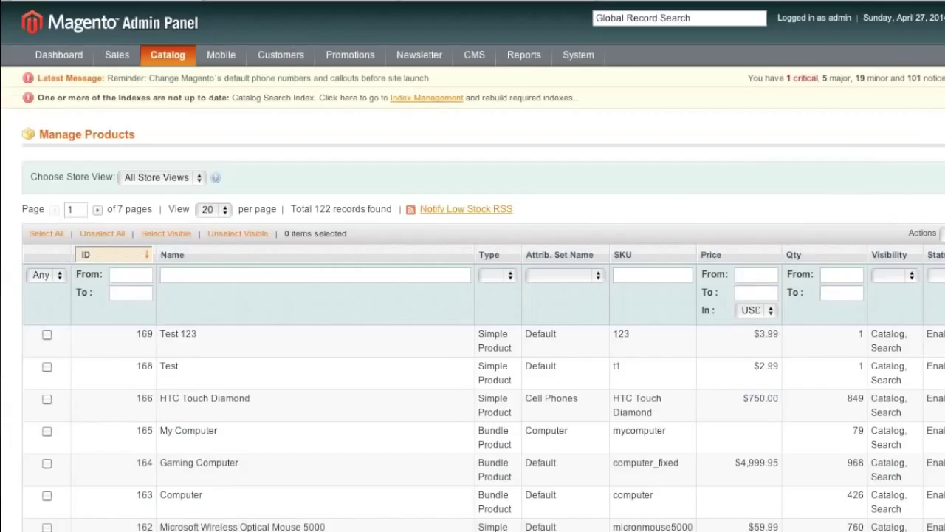
click(425, 248)
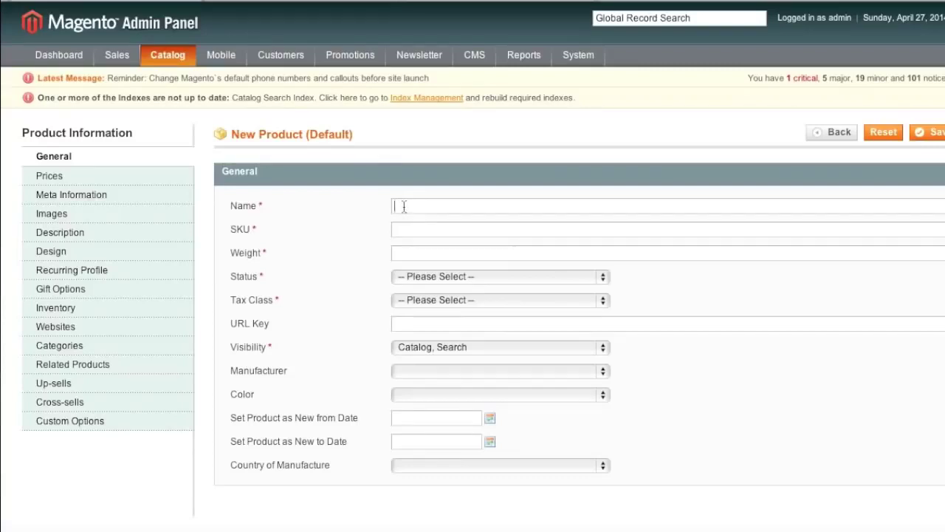
Examine the new product's built-in attributes, including the Status options and the Images and Description sections
click(459, 282)
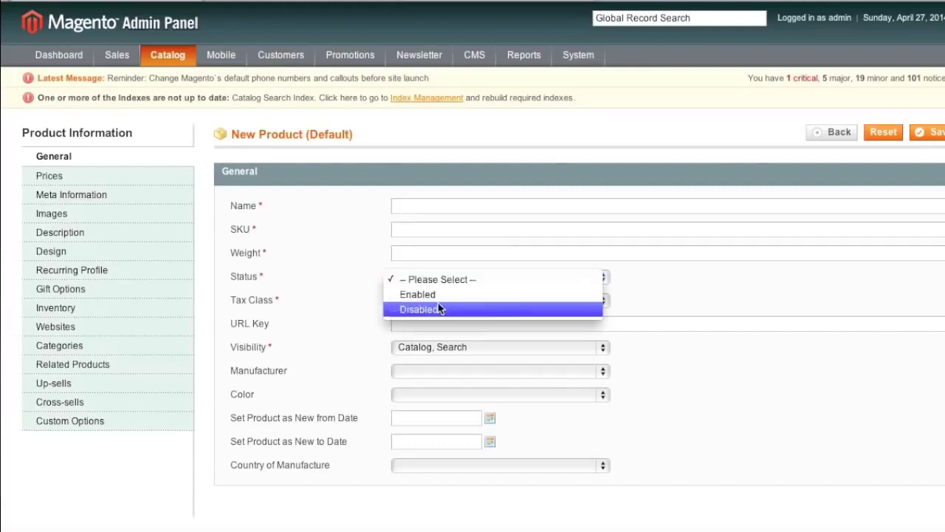
click(368, 253)
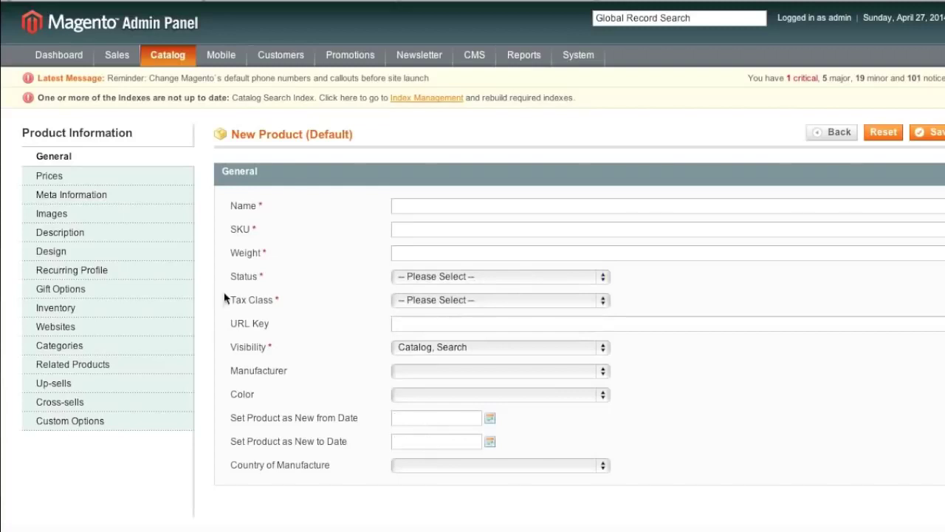
click(87, 213)
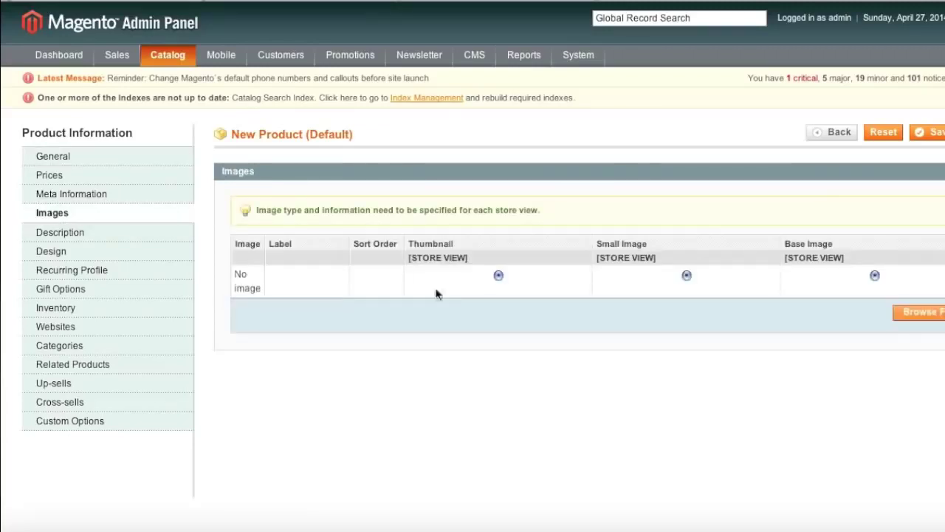
click(108, 235)
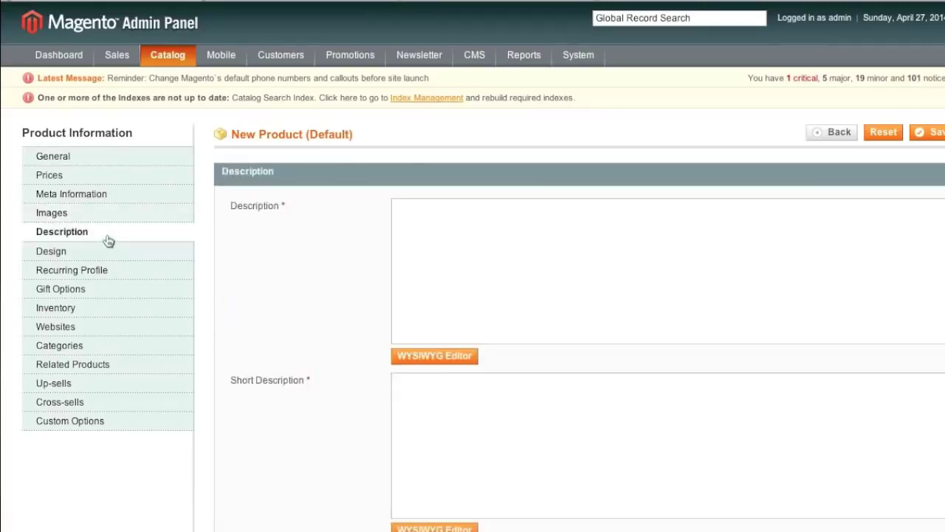
click(420, 222)
Open attribute management in the catalog and start a new product attribute
mouse_move(178, 64)
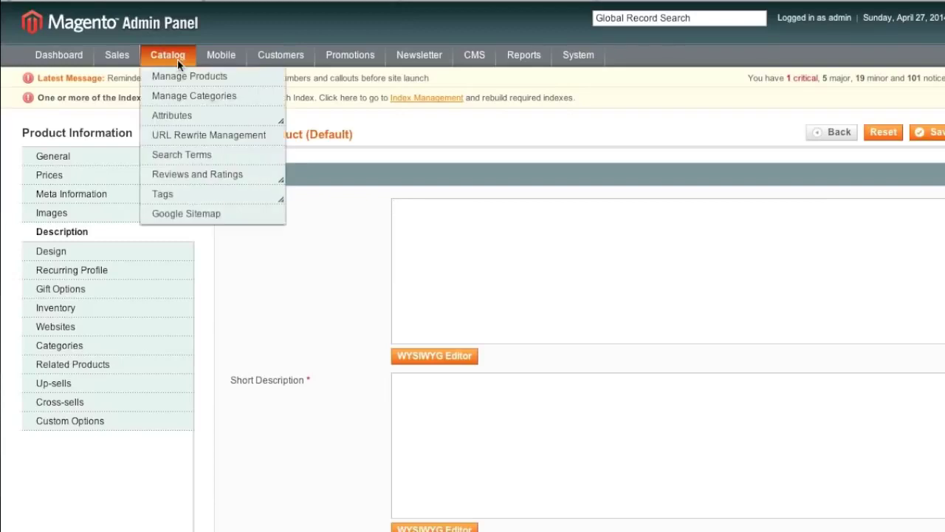
mouse_move(185, 117)
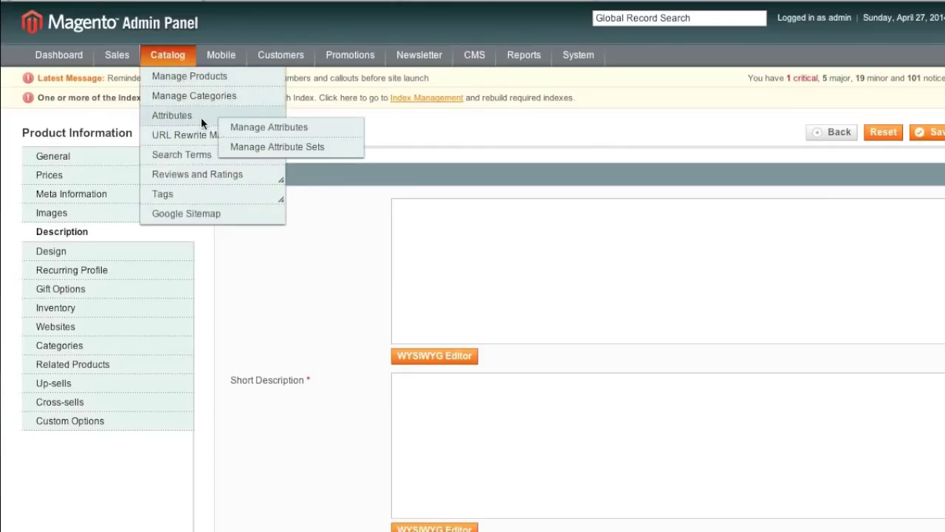
click(264, 128)
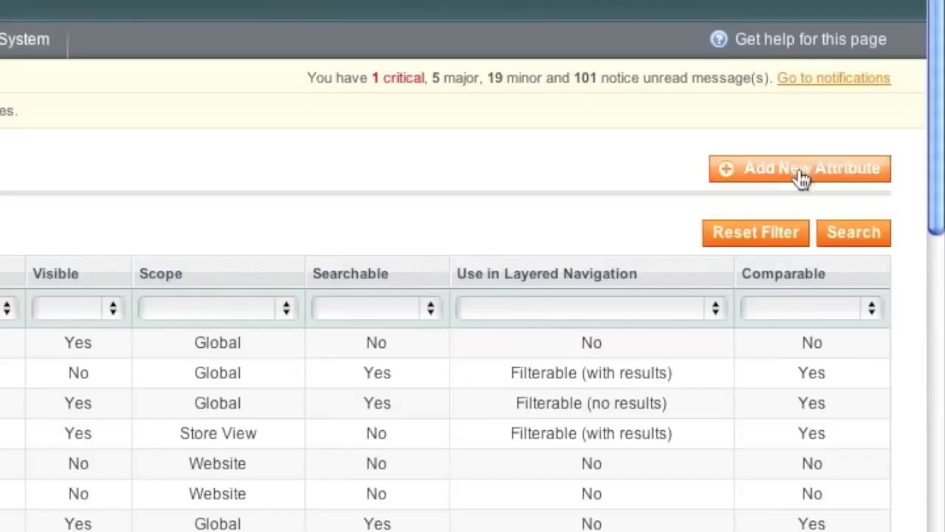
click(802, 178)
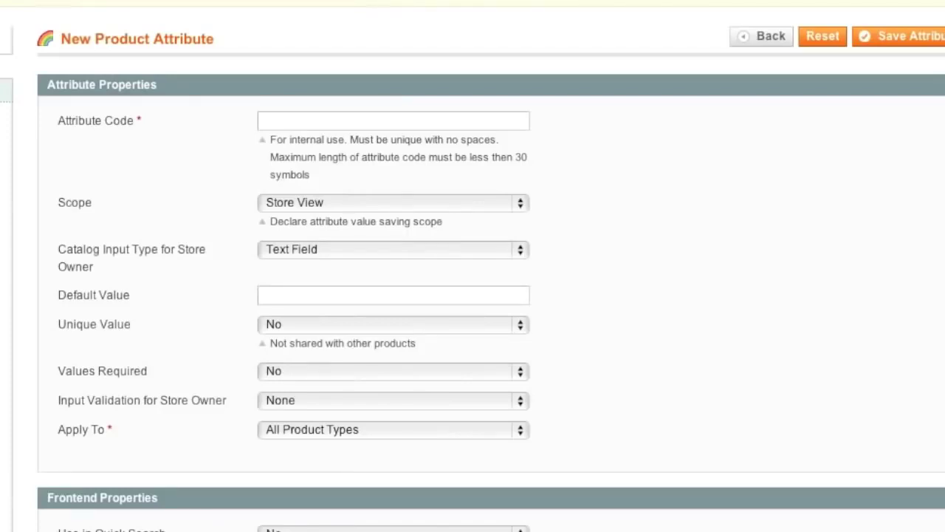
Set the attribute code to design and the scope to Website
click(321, 117)
text(design)
scroll(345, 103, down, 2)
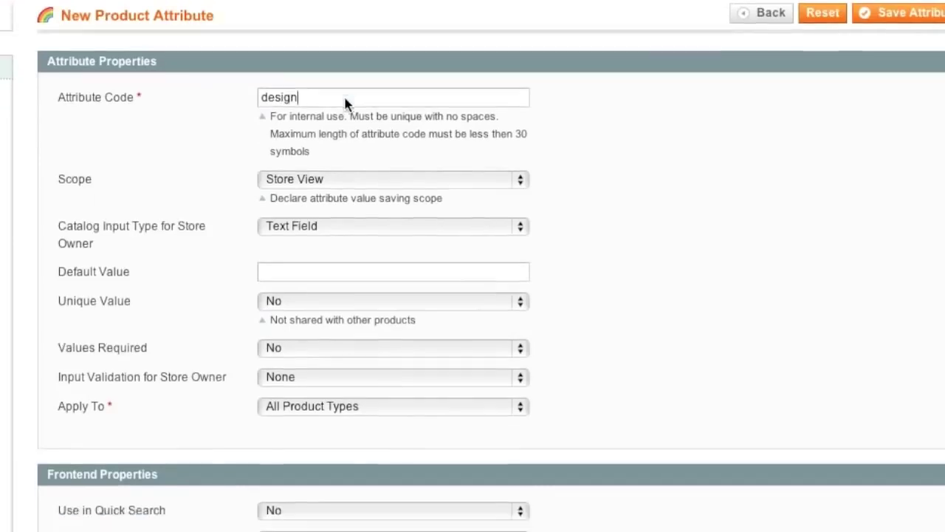
scroll(344, 94, down, 3)
click(321, 137)
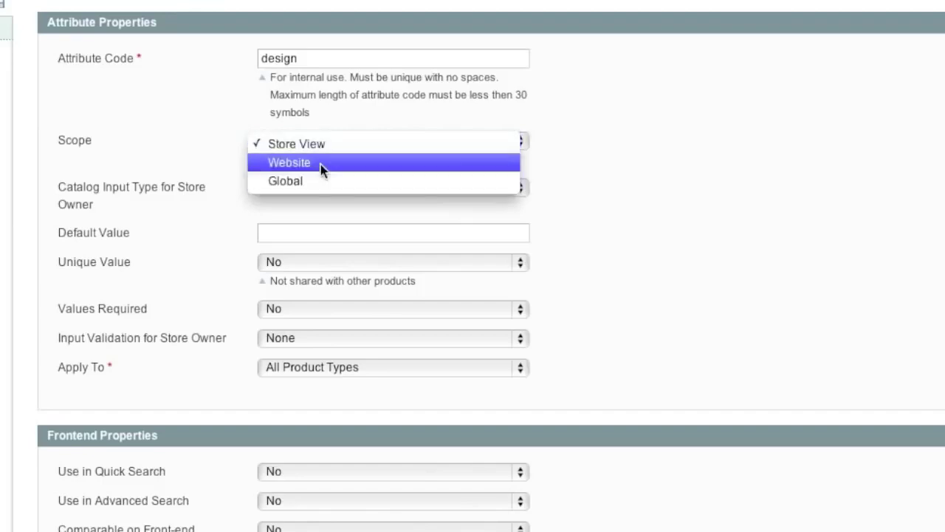
click(321, 164)
Set the catalog input type for the store owner to Dropdown and keep Unique Value at No
click(316, 188)
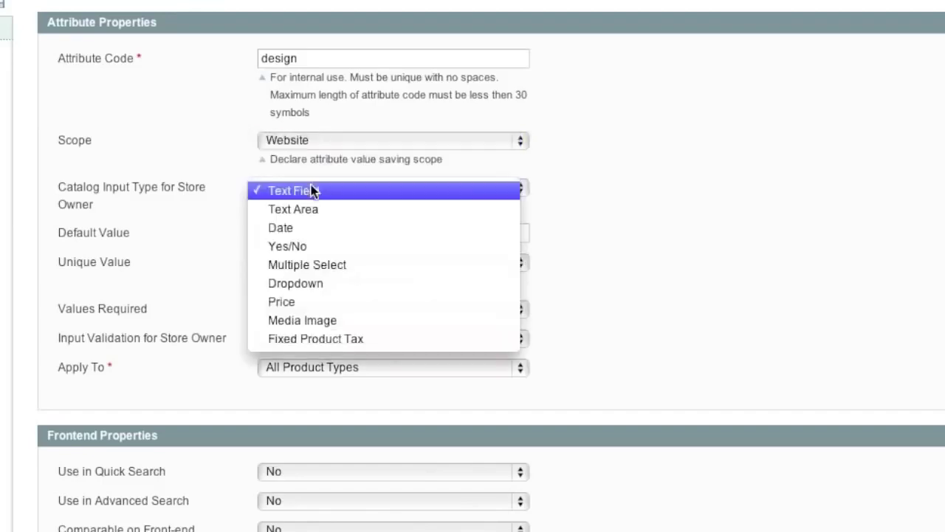
click(312, 283)
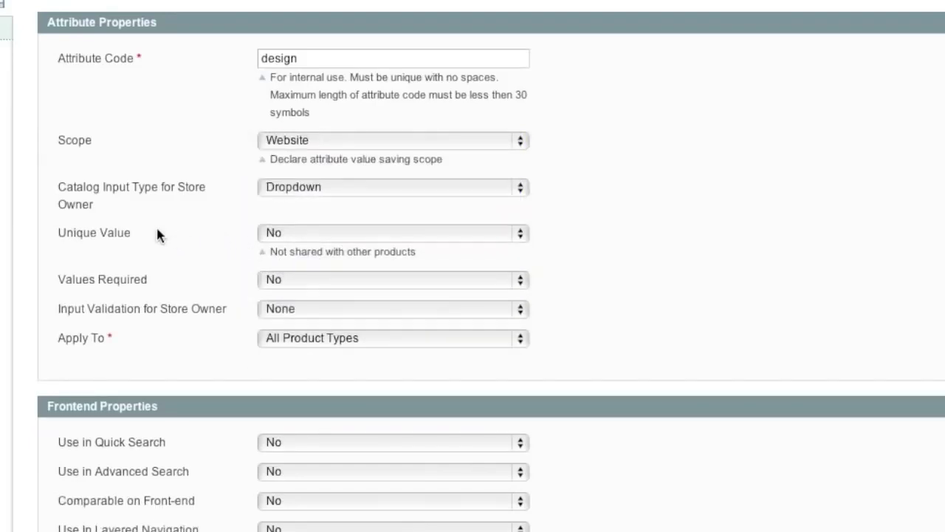
click(295, 238)
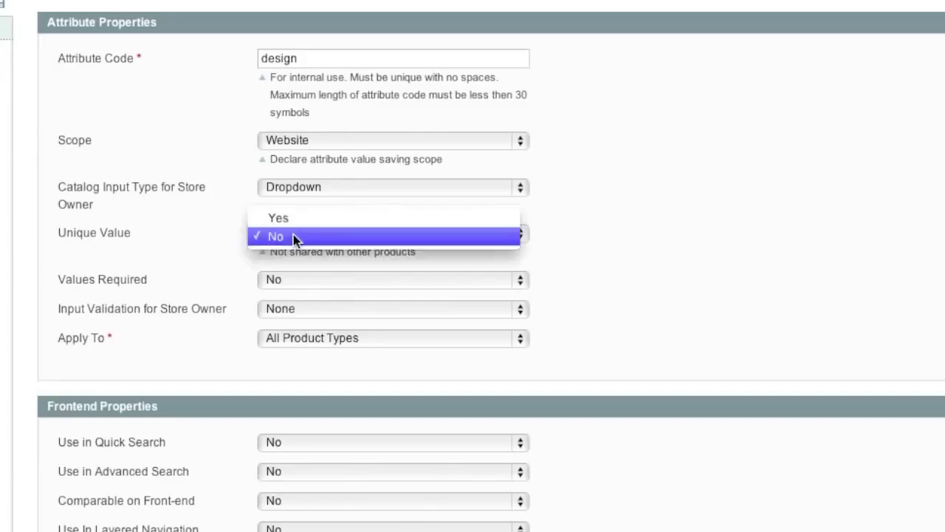
click(289, 237)
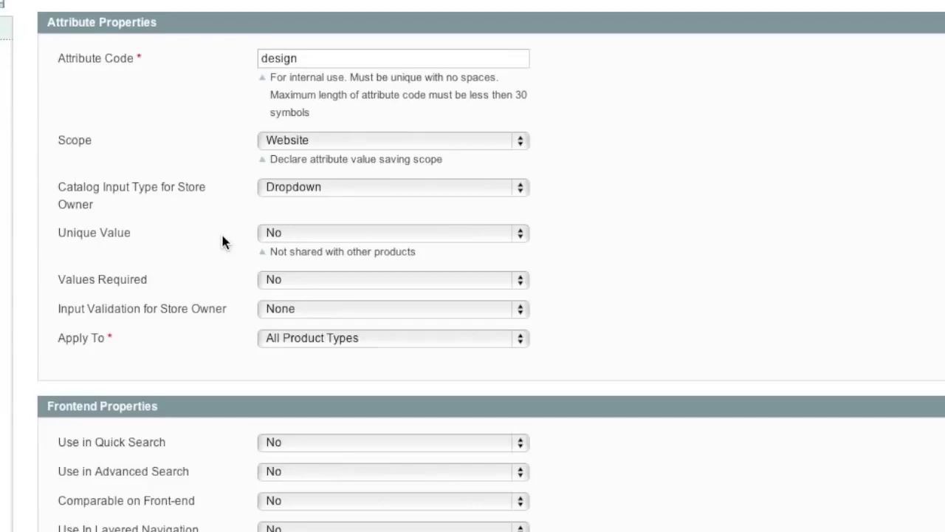
Set Values Required to Yes and keep the store owner's input validation at None
click(271, 277)
click(285, 263)
scroll(192, 292, down, 1)
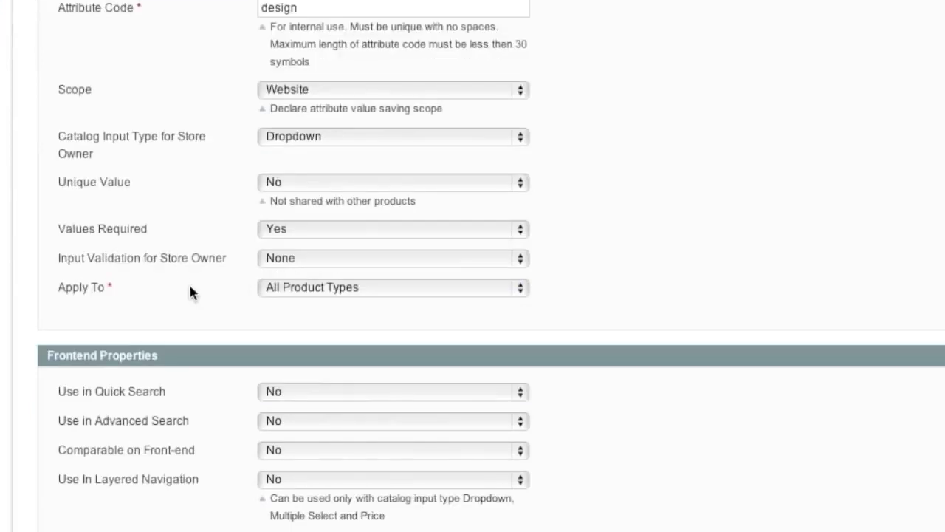
click(263, 261)
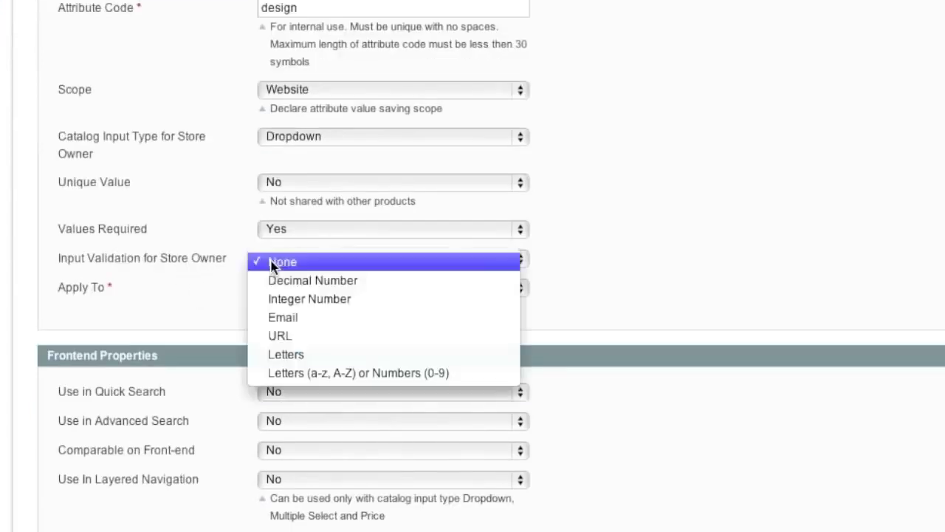
click(221, 263)
scroll(229, 284, down, 1)
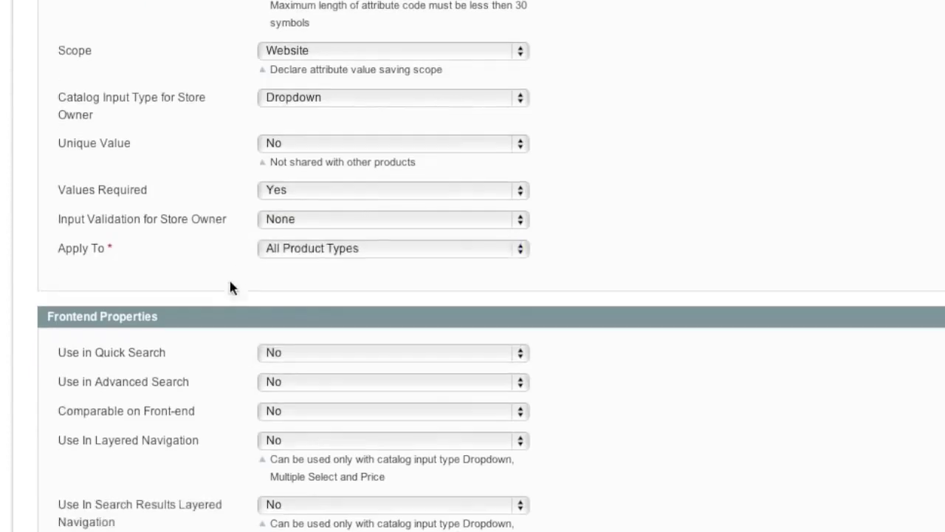
Apply the attribute to selected product types only, choosing Simple Product
click(314, 251)
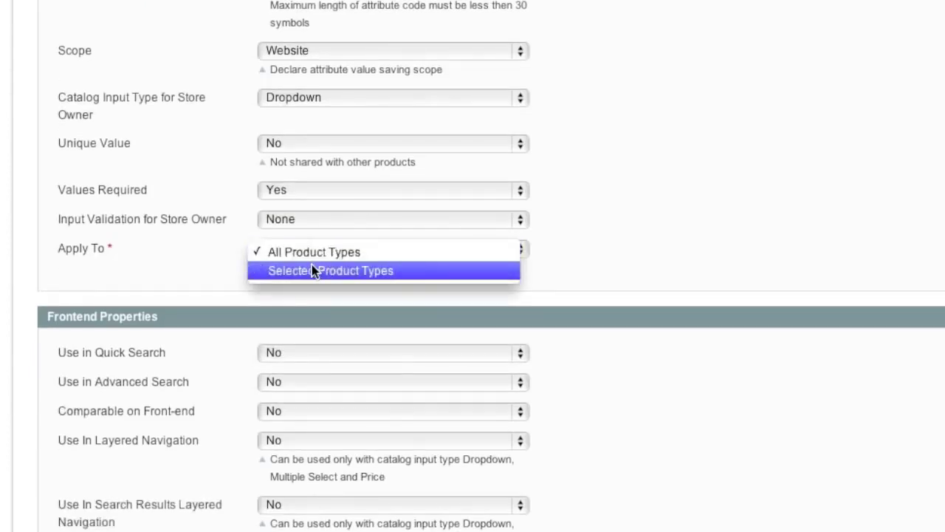
click(312, 270)
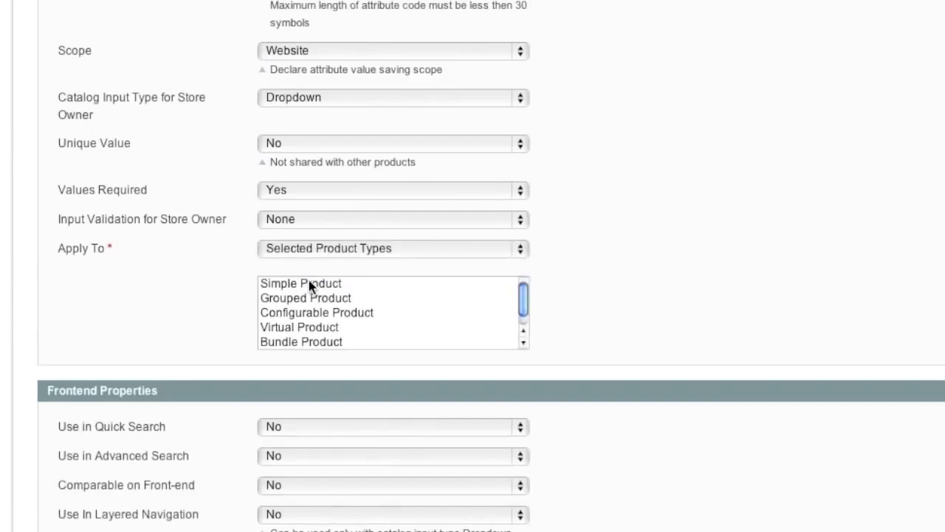
click(310, 286)
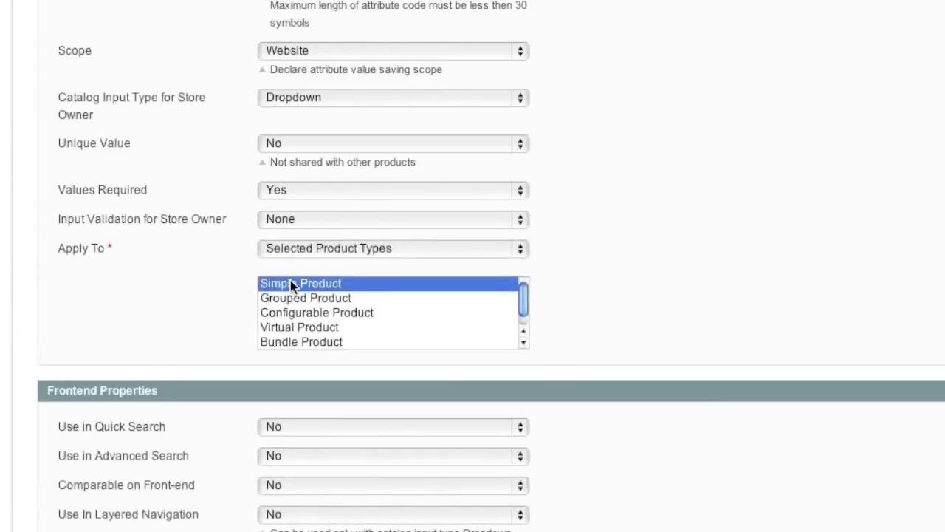
click(201, 270)
Set Use in Quick Search to Yes in the frontend properties
scroll(200, 268, down, 3)
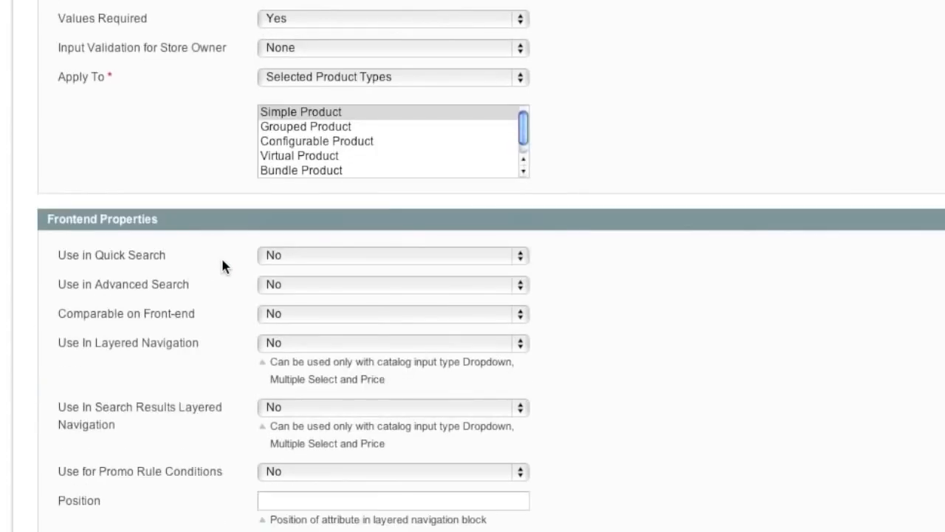
click(271, 259)
click(278, 241)
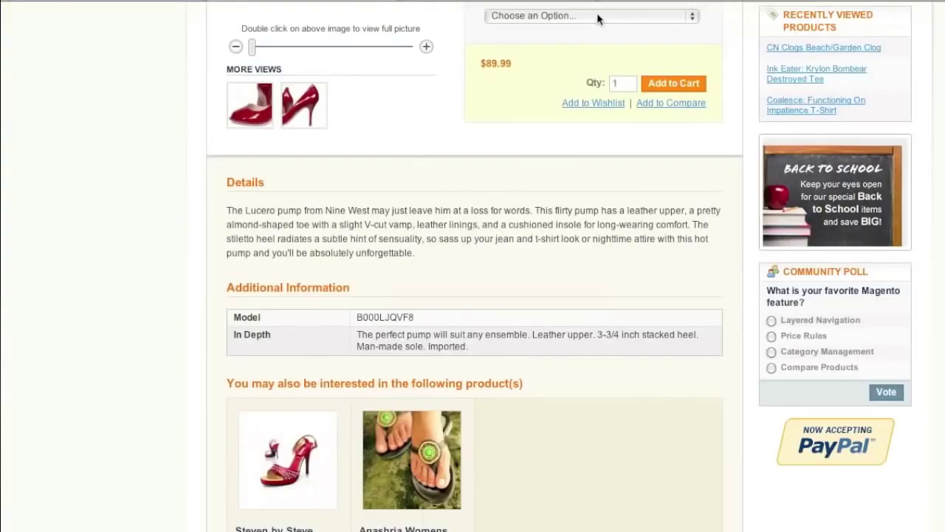
On the storefront product page, enter "shirt" in the store-wide quick search
scroll(613, 37, up, 10)
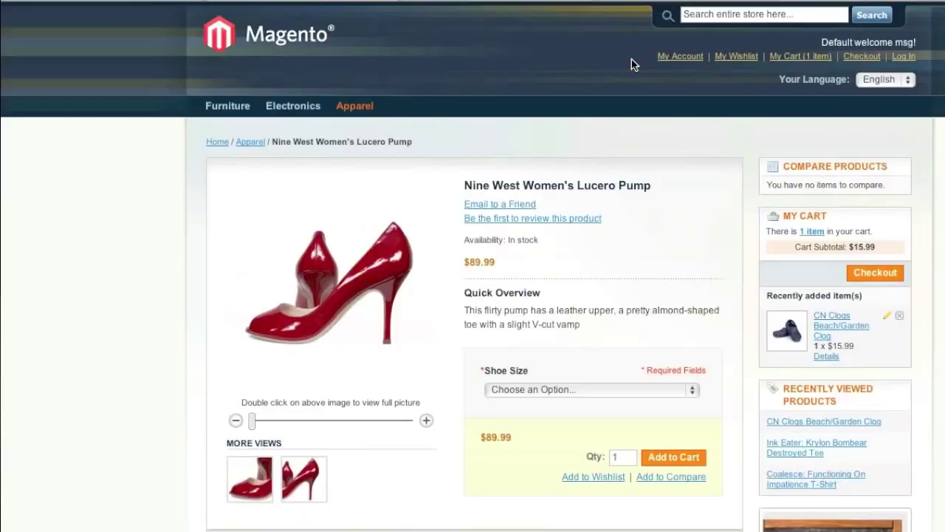
click(772, 15)
text(shirt)
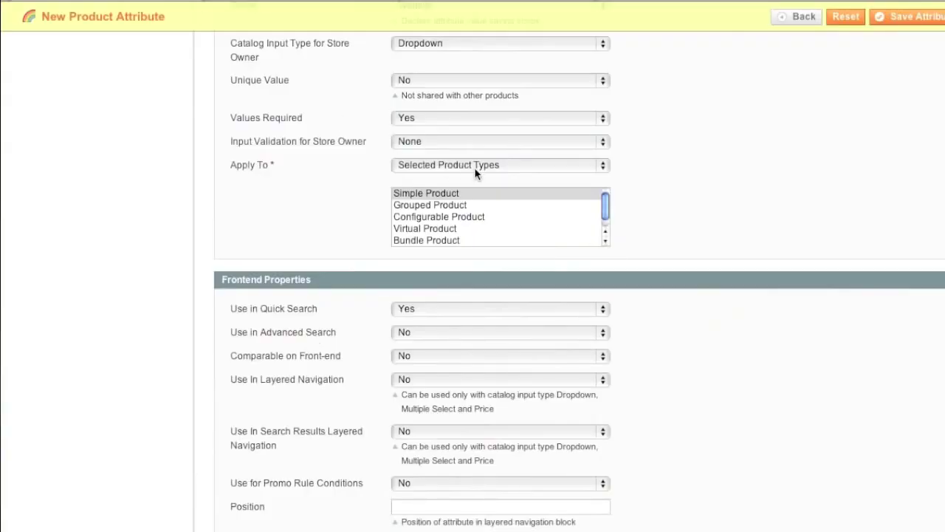
Set Use in Advanced Search to Yes for the new attribute
scroll(473, 188, down, 2)
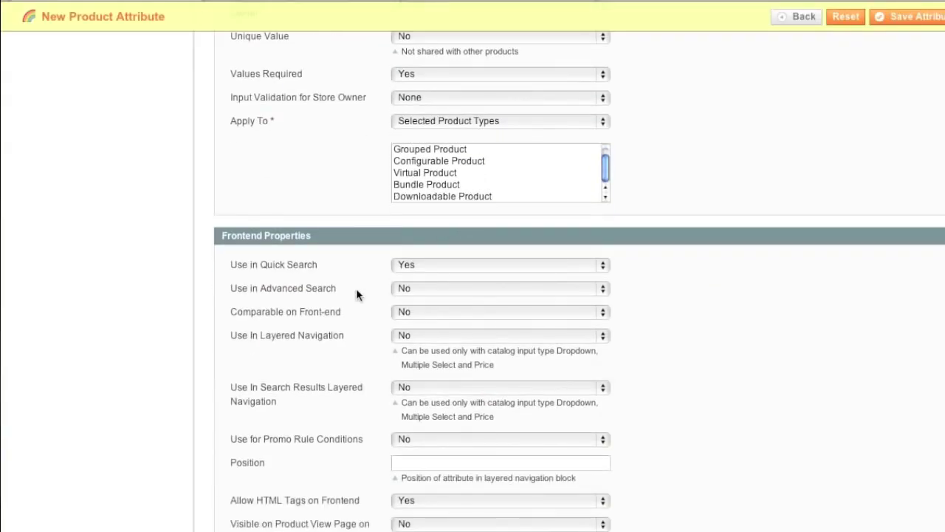
scroll(369, 284, down, 1)
click(421, 260)
click(410, 248)
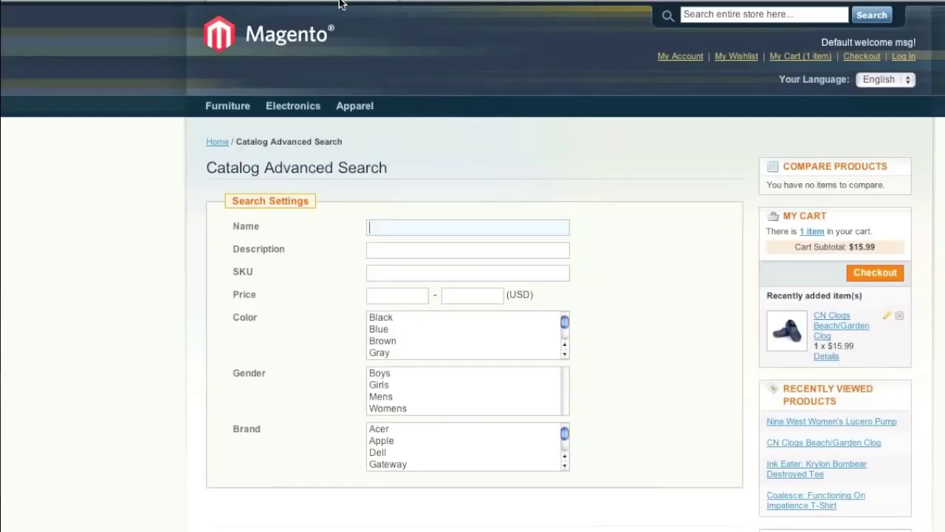
Return from the storefront's advanced search page to the attribute form and set Comparable on Front-end to Yes
click(340, 2)
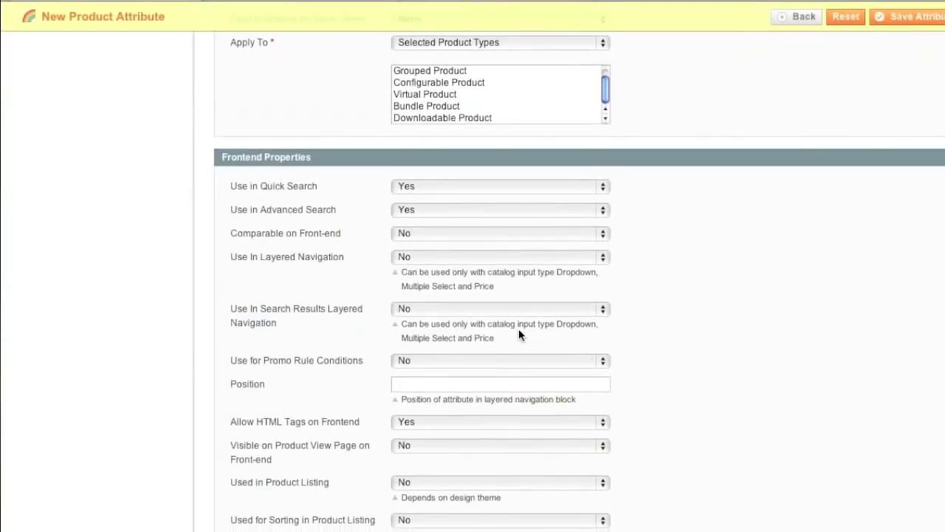
scroll(518, 335, down, 1)
click(457, 200)
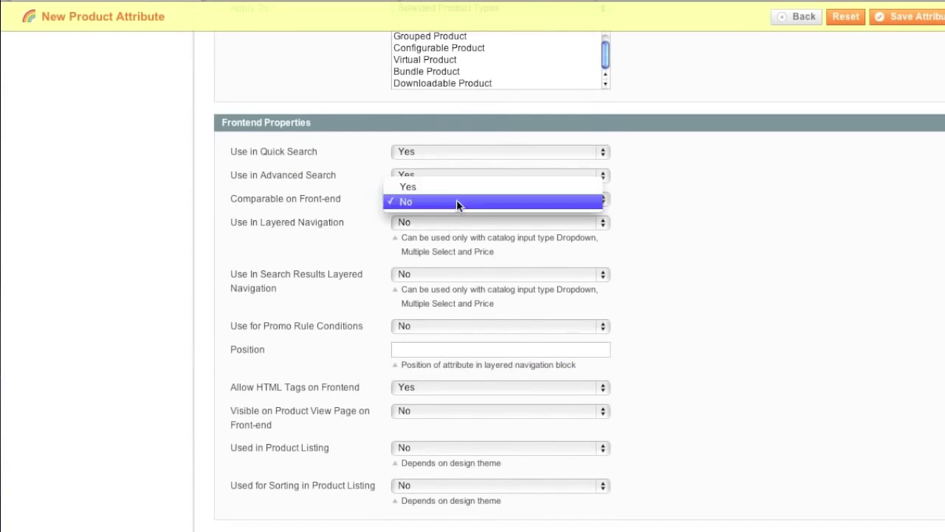
click(456, 187)
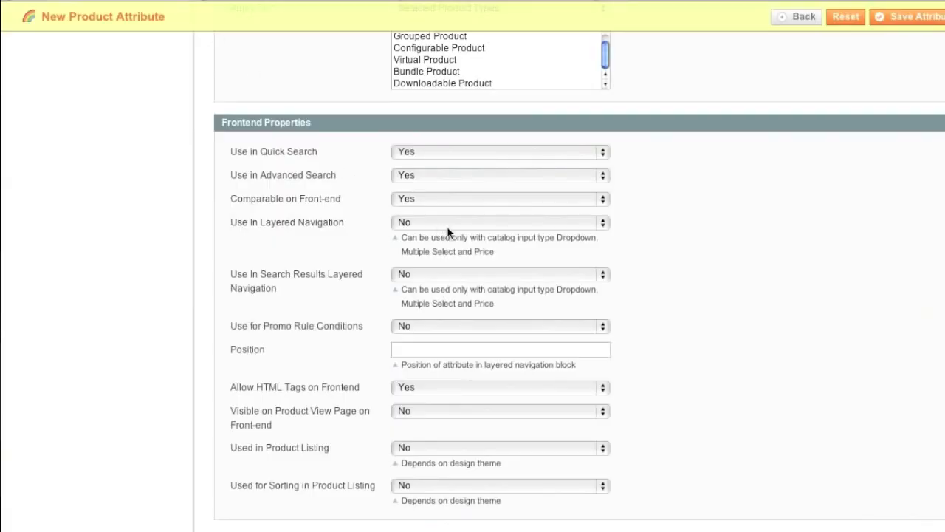
Set Use In Search Results Layered Navigation and Use for Promo Rule Conditions to Yes
scroll(447, 226, down, 2)
click(430, 229)
click(430, 215)
scroll(362, 268, down, 2)
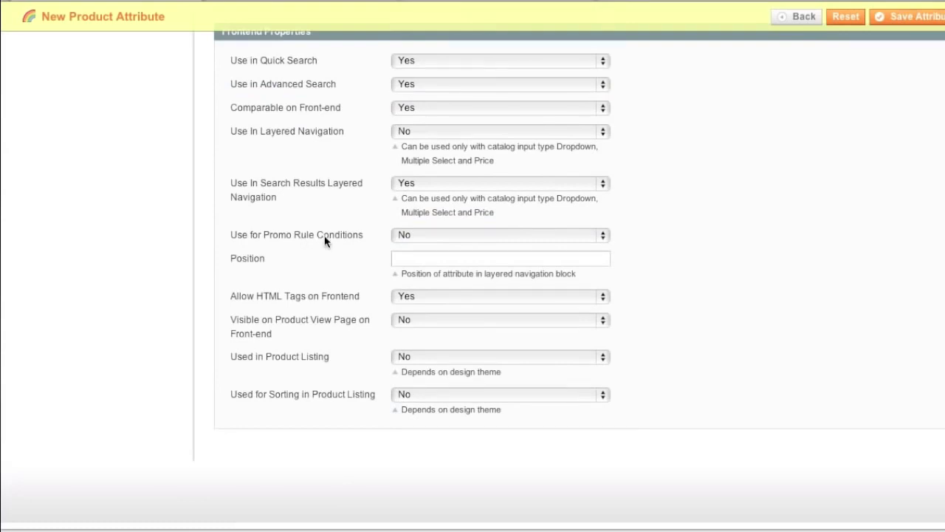
click(403, 235)
click(406, 221)
scroll(409, 263, down, 1)
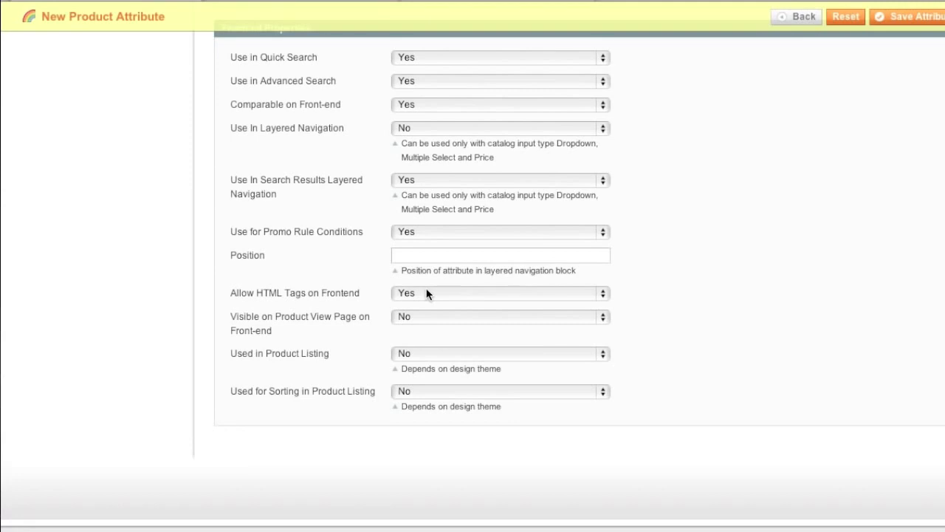
Set Used in Product Listing to Yes and enter Design as the attribute title for Admin, English, French and German
scroll(363, 295, down, 2)
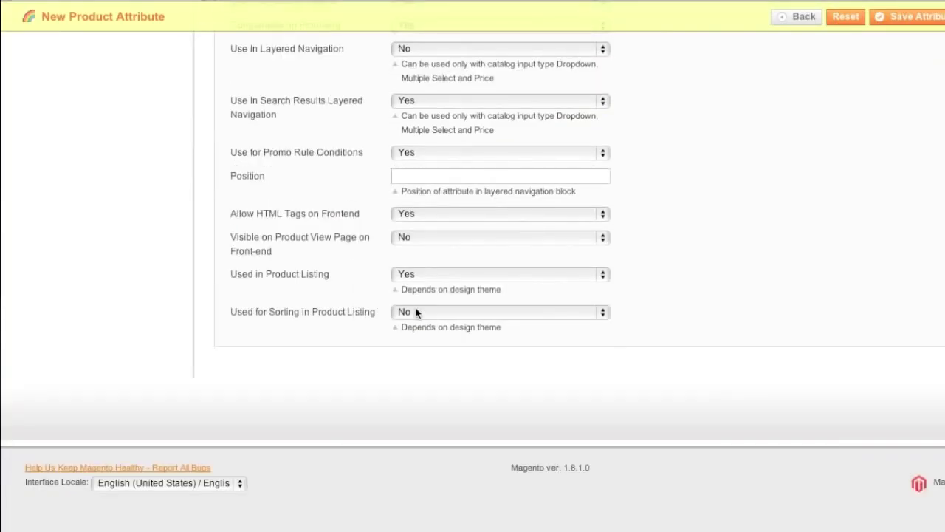
scroll(354, 295, up, 10)
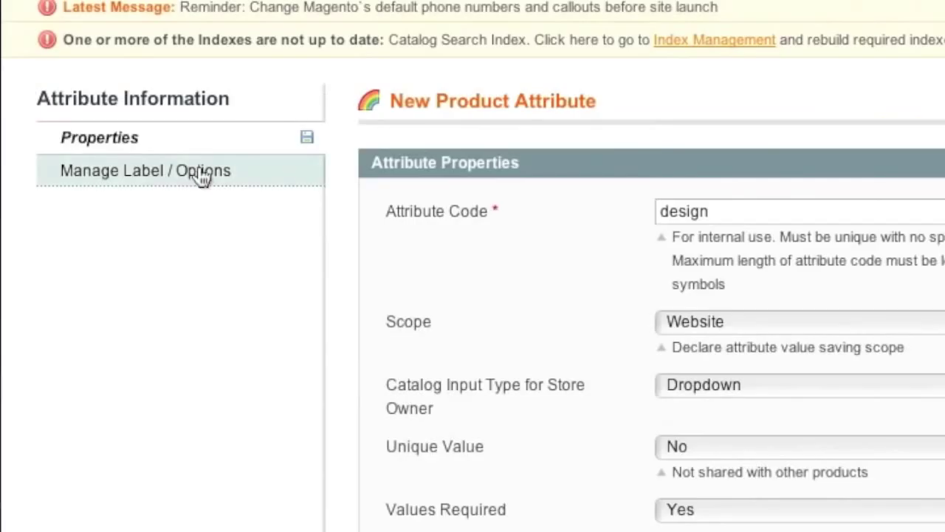
click(203, 176)
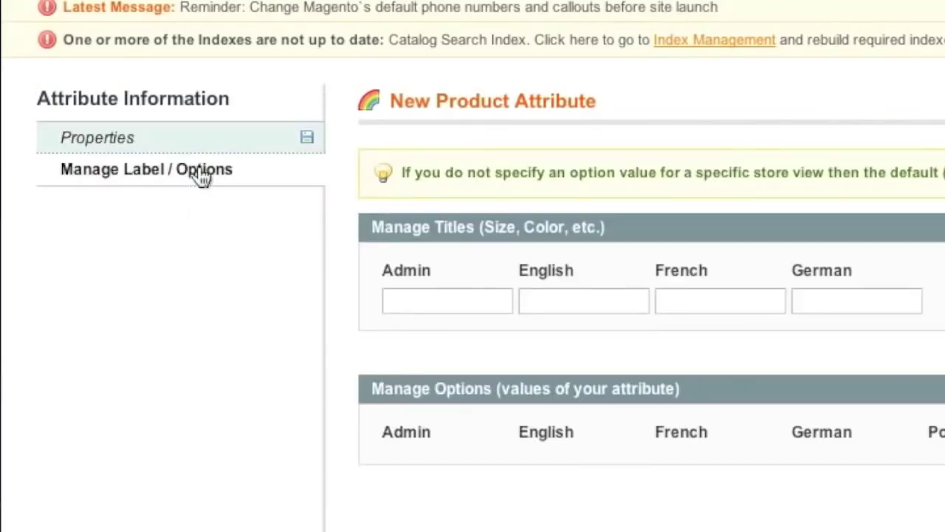
click(459, 309)
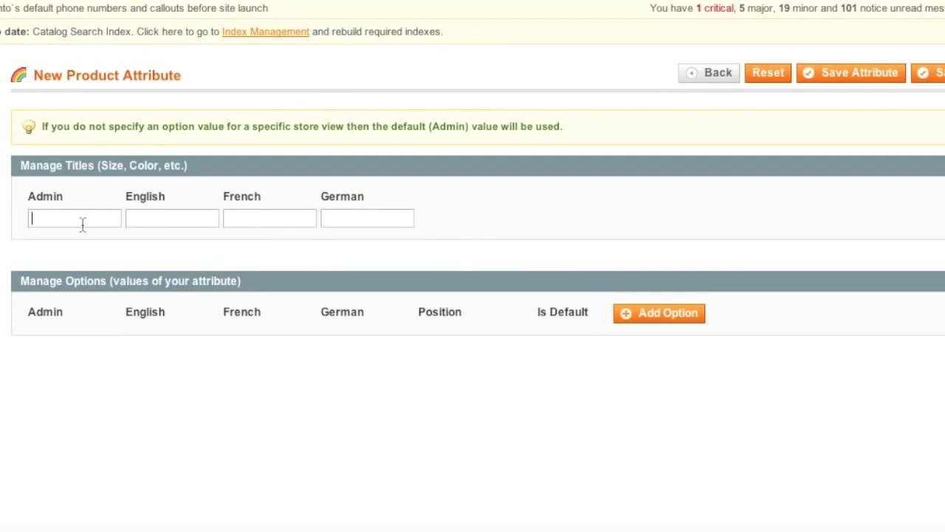
text(Design)
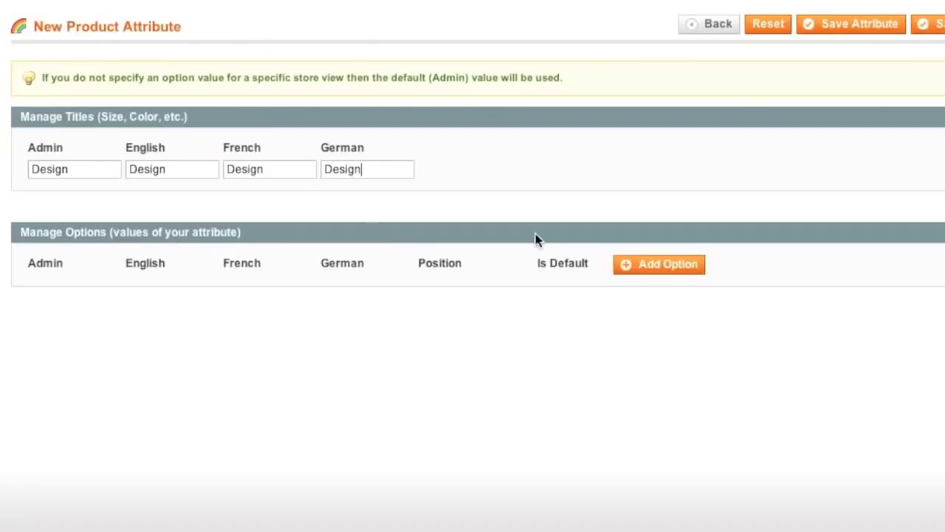
Add the option Crew Neck in Admin, English, French and German at position 1 and make it the default
click(655, 270)
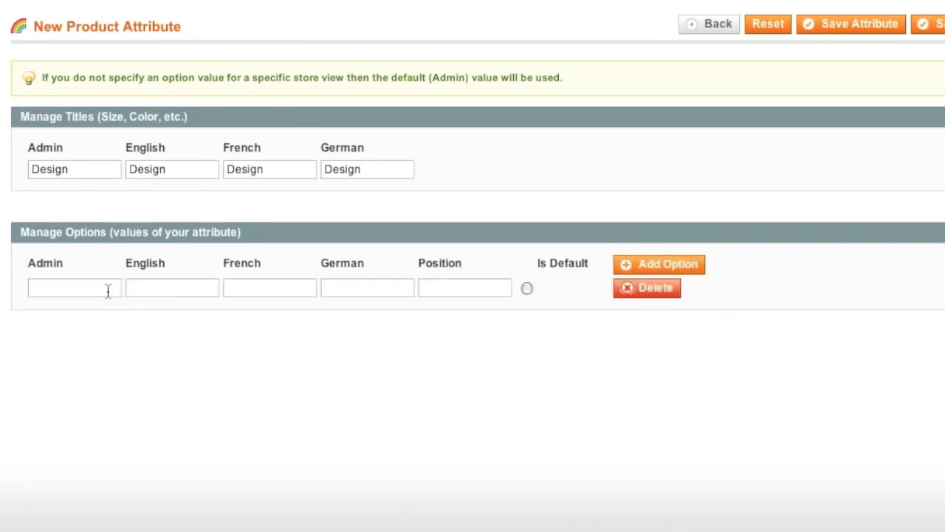
text(Crew Neck)
key(shift+Left)
key(shift+Left)
key(shift+Left)
key(shift+Left)
key(shift+Left)
key(shift+Left)
key(shift+Left)
key(shift+Left)
key(shift+Left)
key(ctrl+c)
click(179, 288)
key(ctrl+v)
click(268, 289)
key(ctrl+v)
click(339, 288)
key(ctrl+v)
click(436, 289)
text(1)
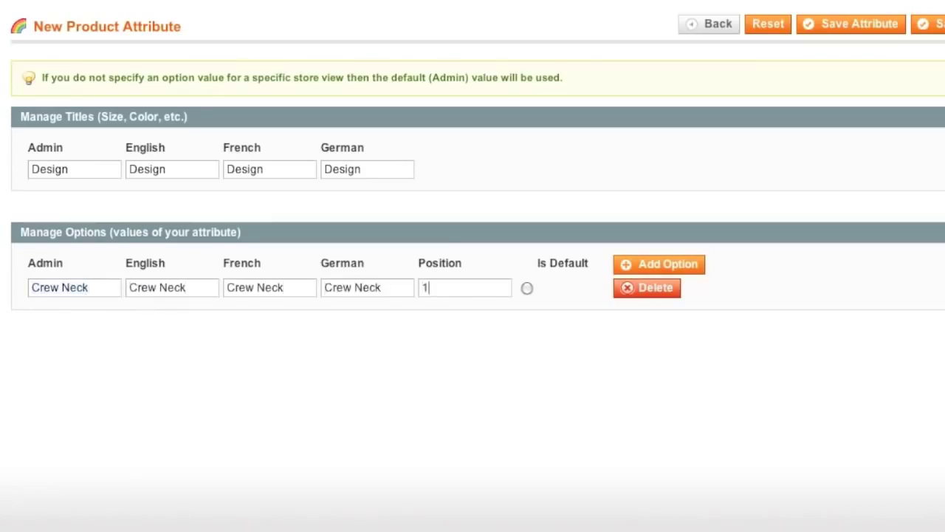
click(526, 289)
Add a second option, V-Neck, for Admin and the store views at position 2, and save the attribute
click(624, 266)
click(103, 291)
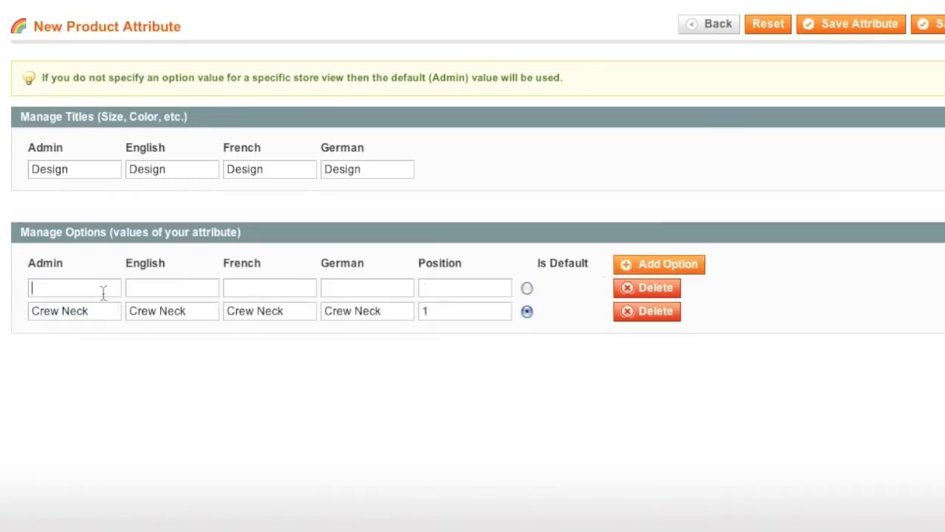
text(V-Neck)
triple_click(89, 293)
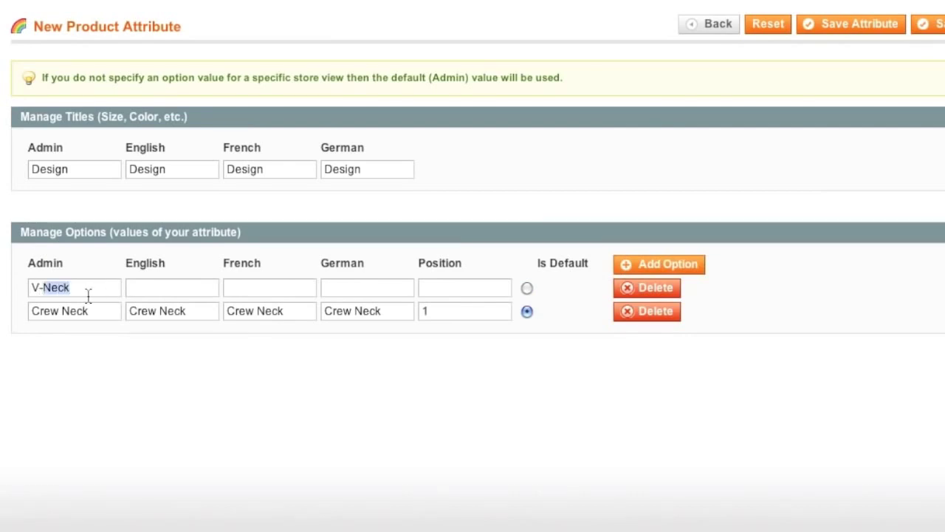
key(ctrl+c)
click(177, 287)
key(ctrl+v)
click(246, 288)
key(ctrl+v)
click(341, 290)
key(ctrl+v)
click(434, 290)
text(2)
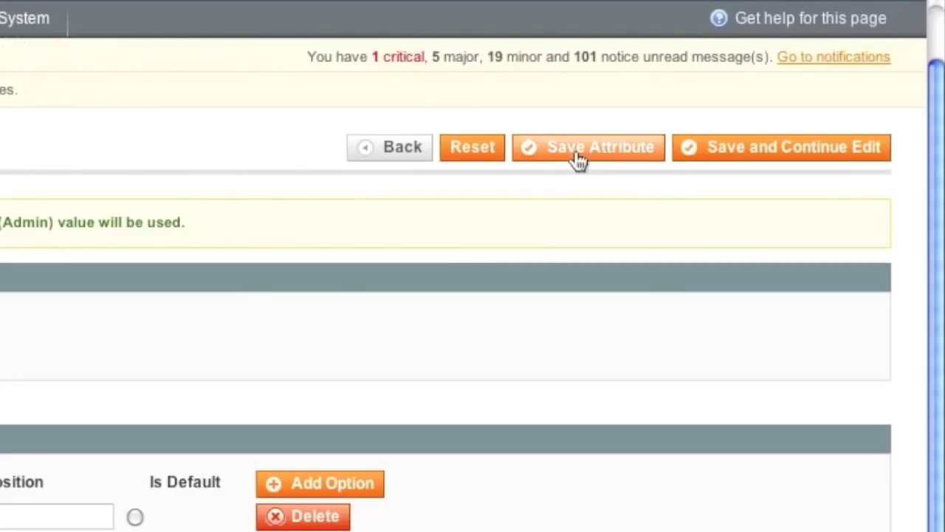
click(578, 161)
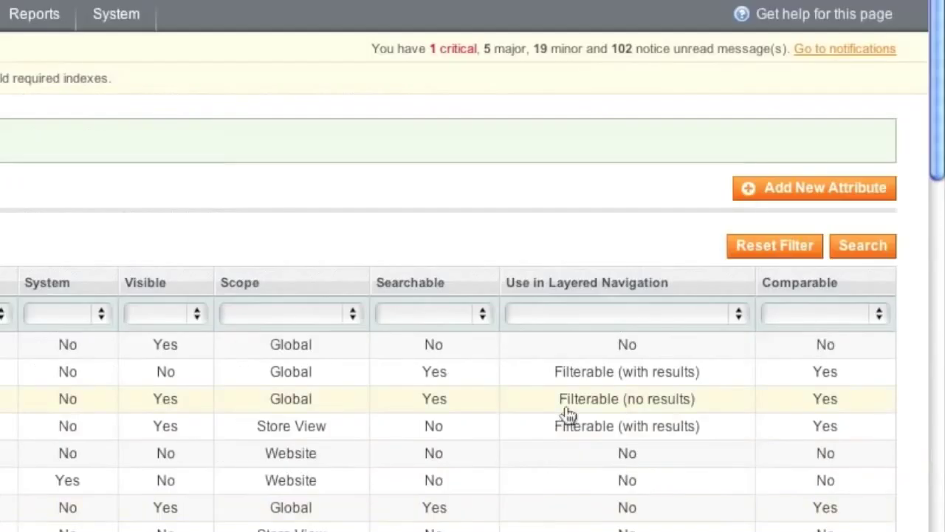
Open another new attribute form and review its input validation choices and frontend properties
click(748, 190)
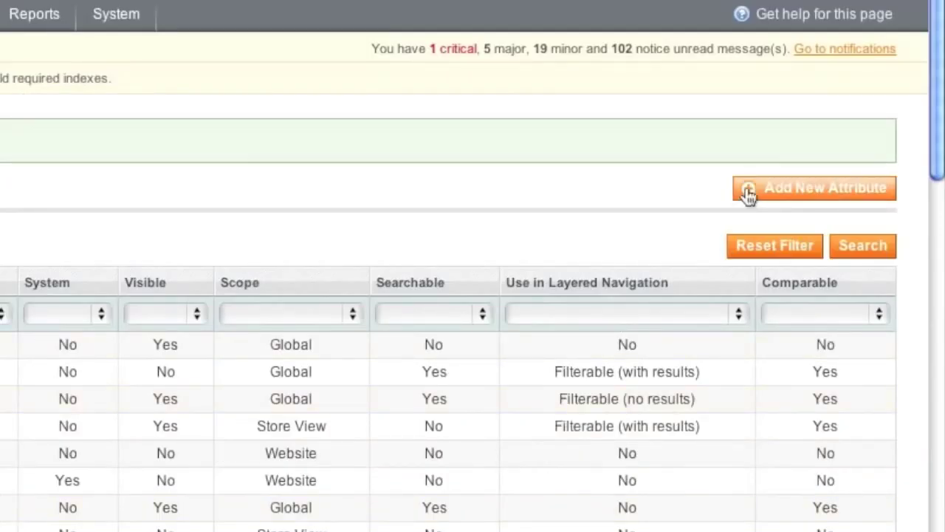
click(748, 192)
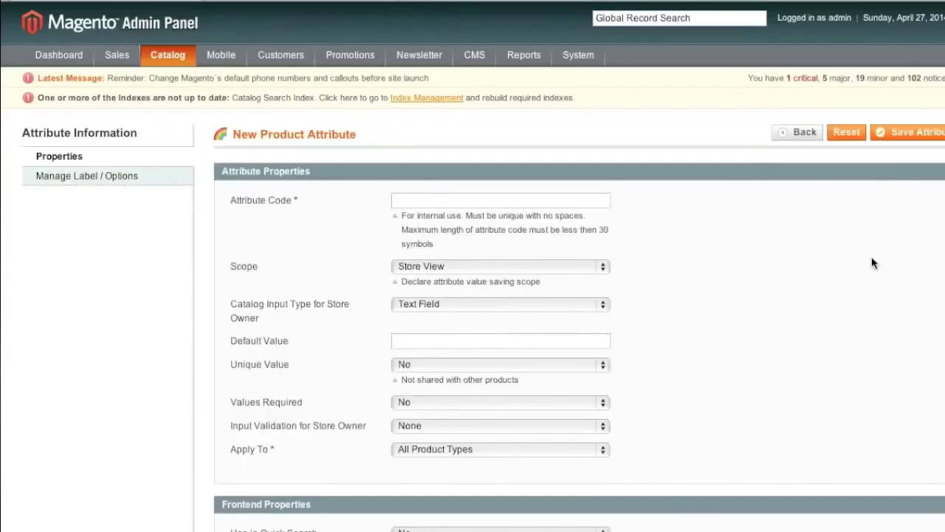
scroll(858, 271, down, 1)
click(506, 425)
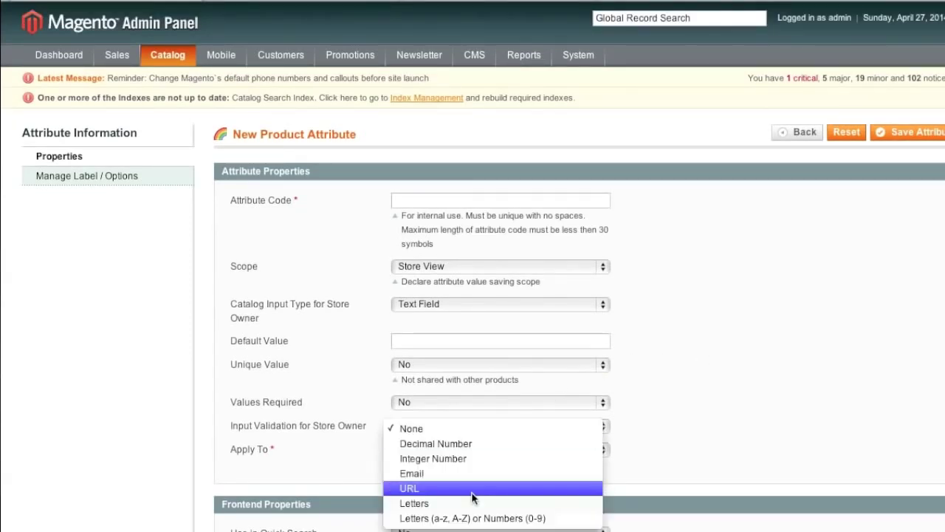
click(670, 412)
scroll(680, 412, down, 5)
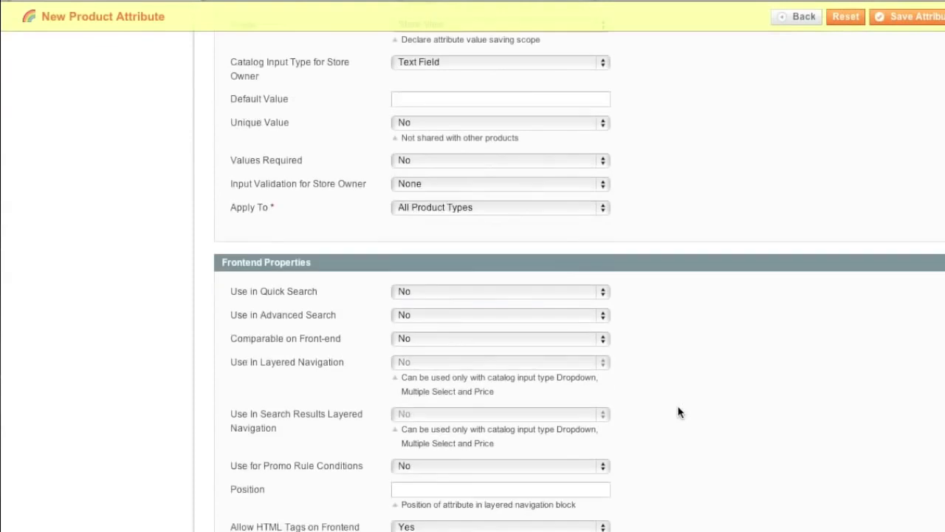
scroll(680, 412, down, 3)
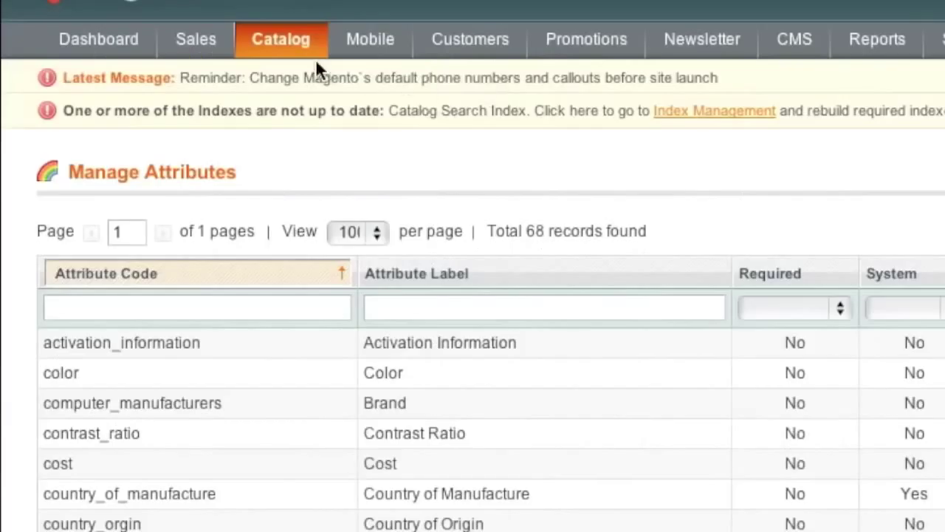
Create and save a new attribute set named Tee Shirts based on the Default set
mouse_move(310, 46)
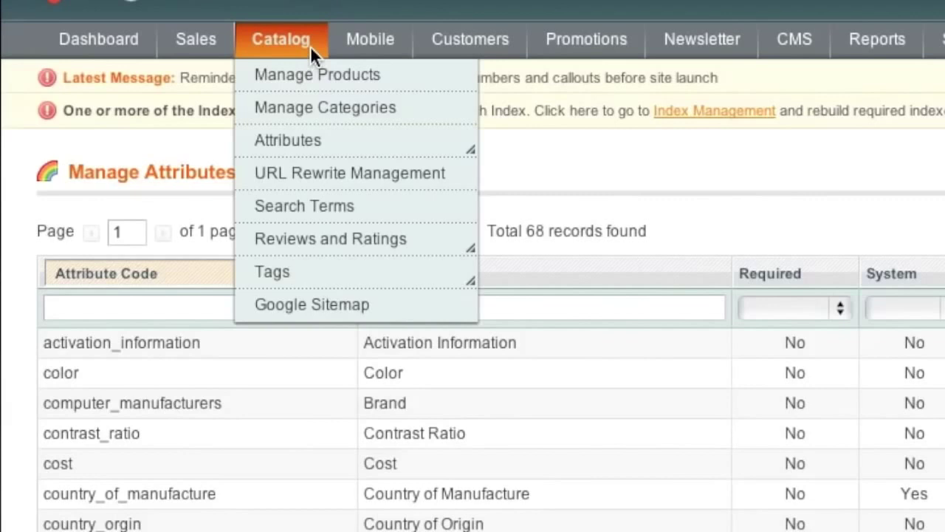
mouse_move(327, 144)
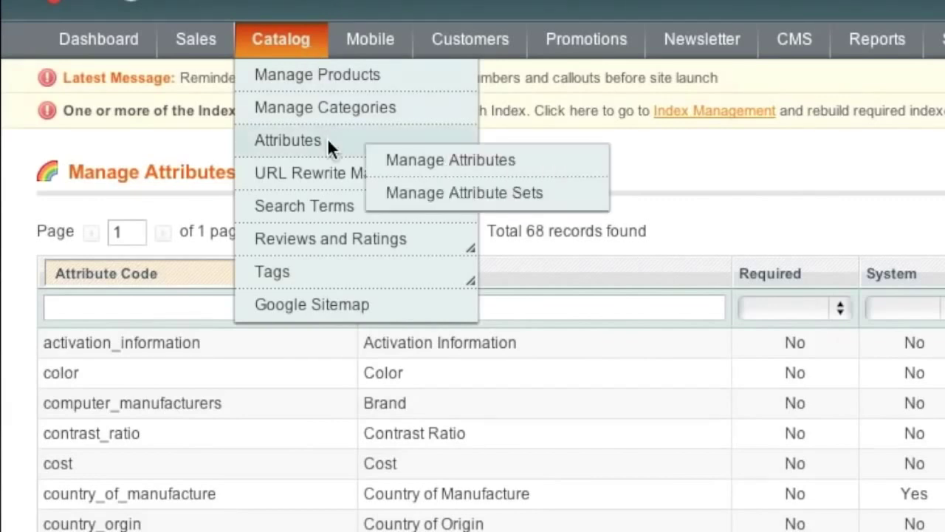
click(433, 194)
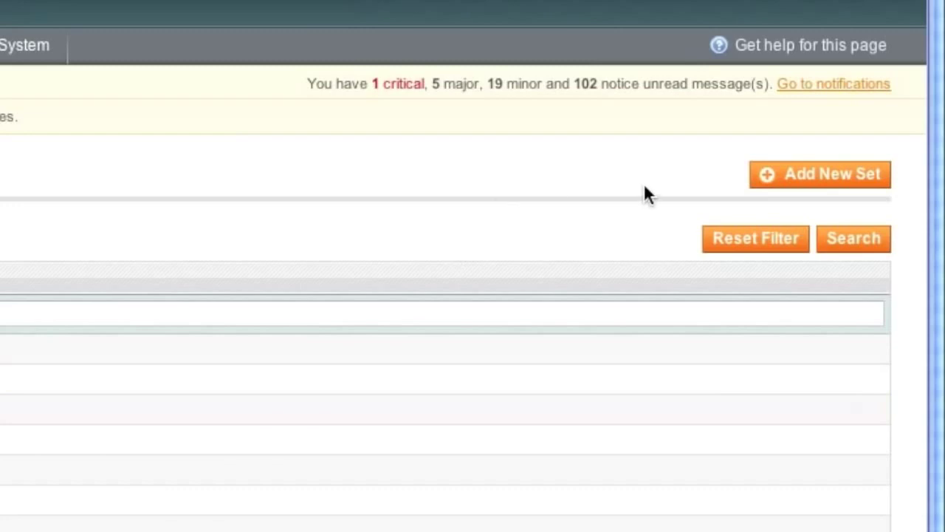
click(773, 177)
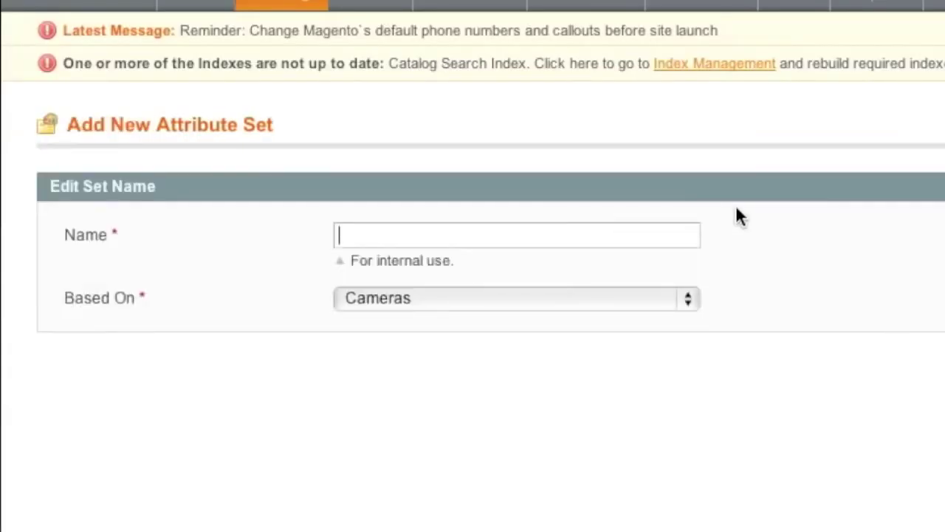
text(Tee Shirts)
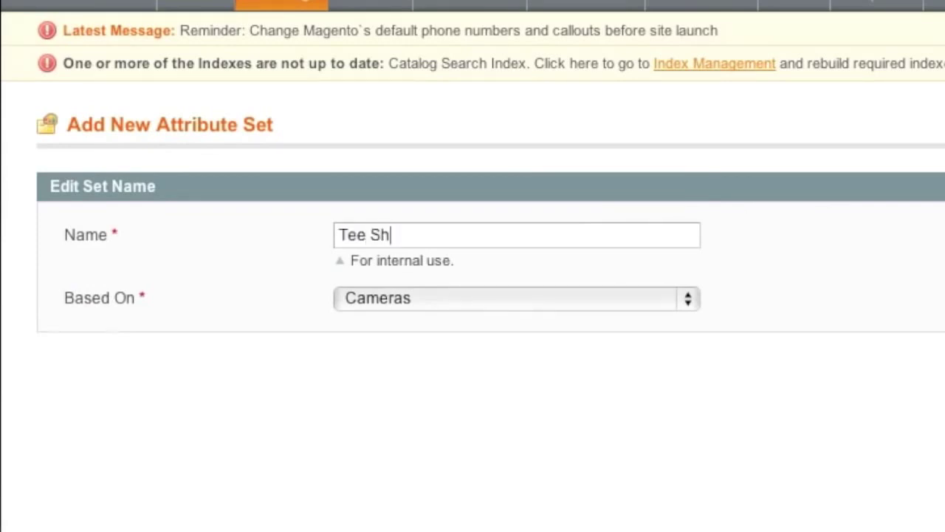
click(639, 303)
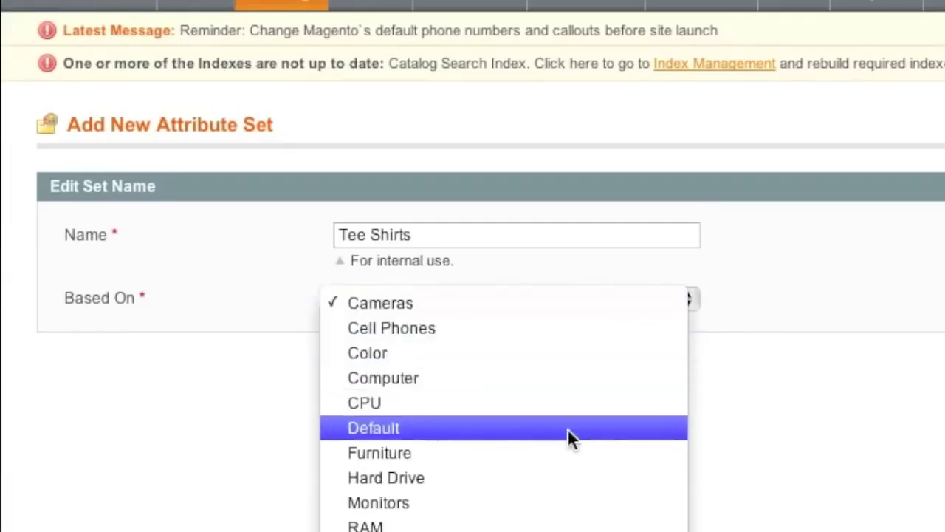
click(570, 428)
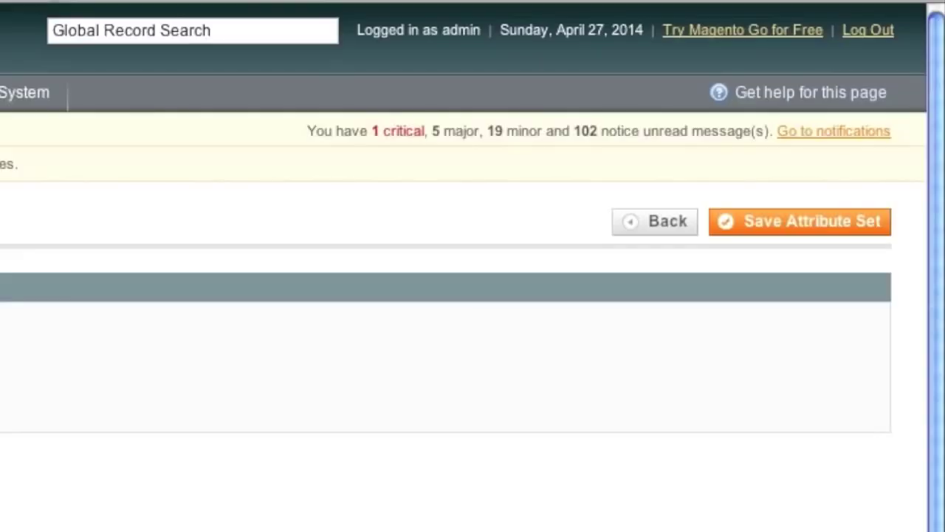
click(796, 216)
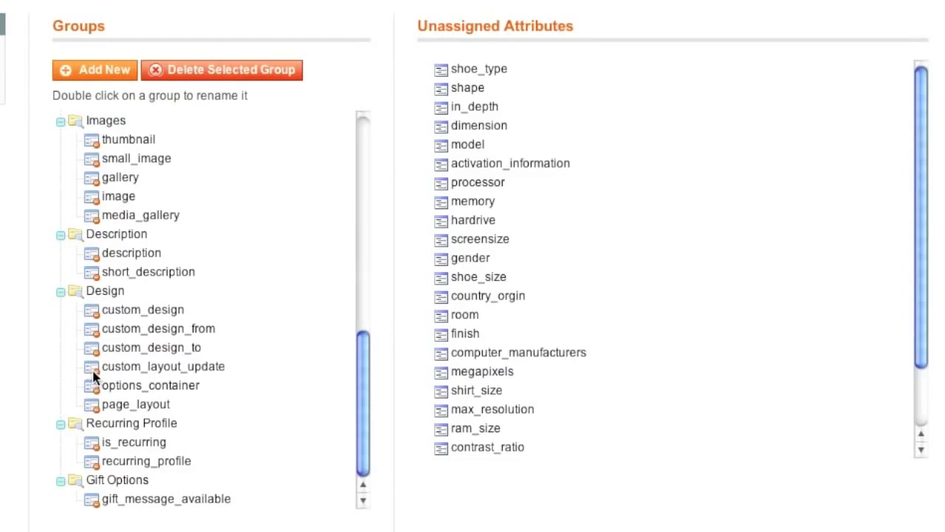
Move the manufacturer attribute from the General group to the unassigned attributes
scroll(98, 373, up, 1)
scroll(98, 373, down, 3)
scroll(99, 363, up, 10)
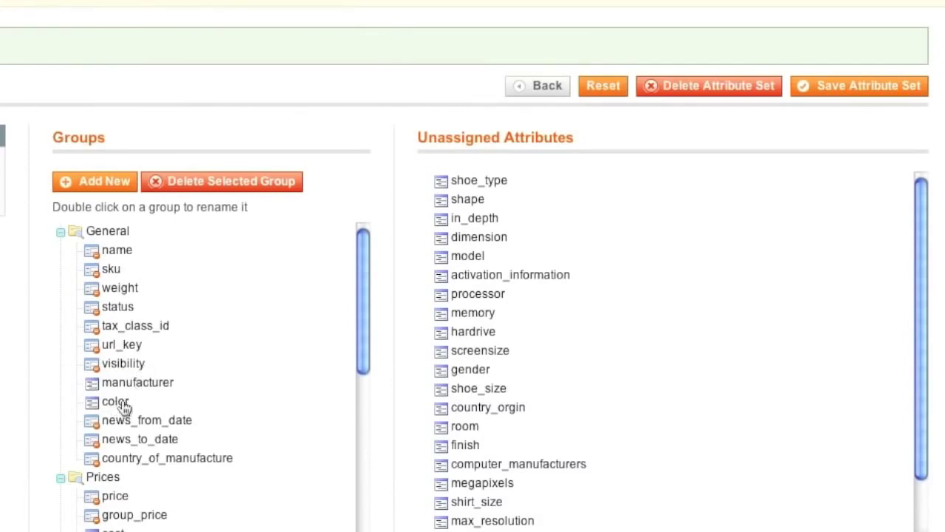
click(147, 390)
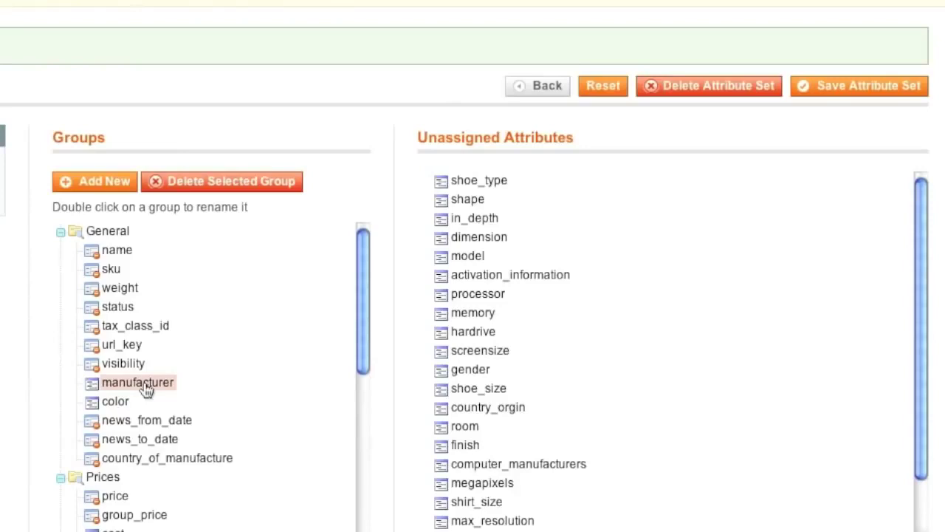
drag(90, 389, 495, 367)
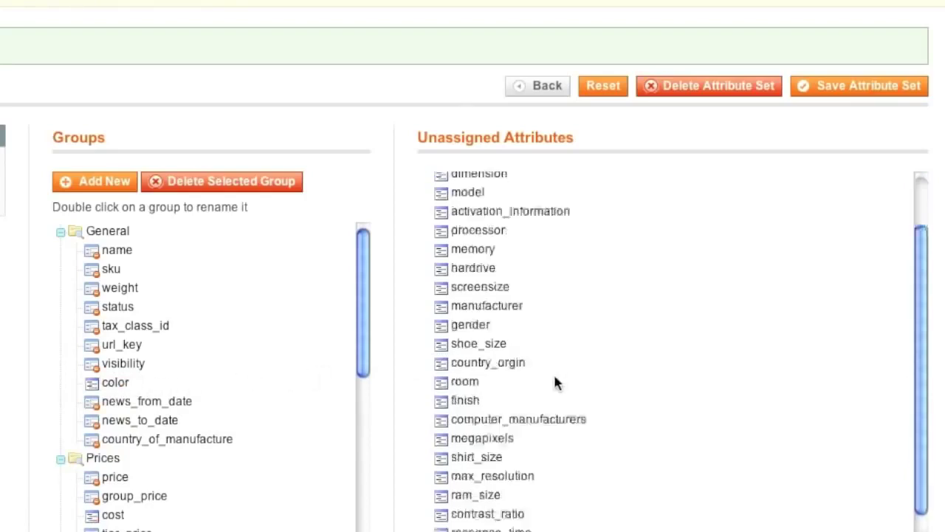
Add a new group named My Design to the Tee Shirts attribute set
scroll(555, 382, down, 5)
click(440, 353)
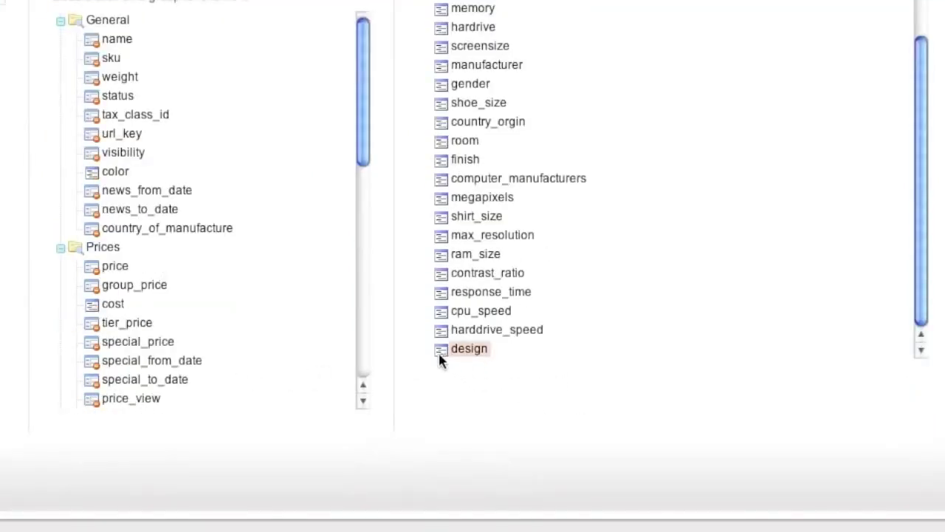
scroll(410, 341, up, 3)
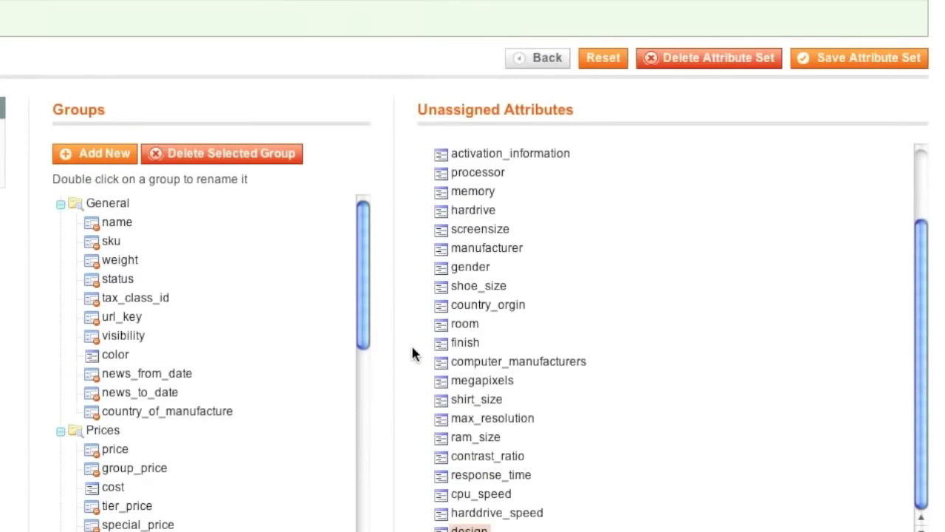
click(89, 155)
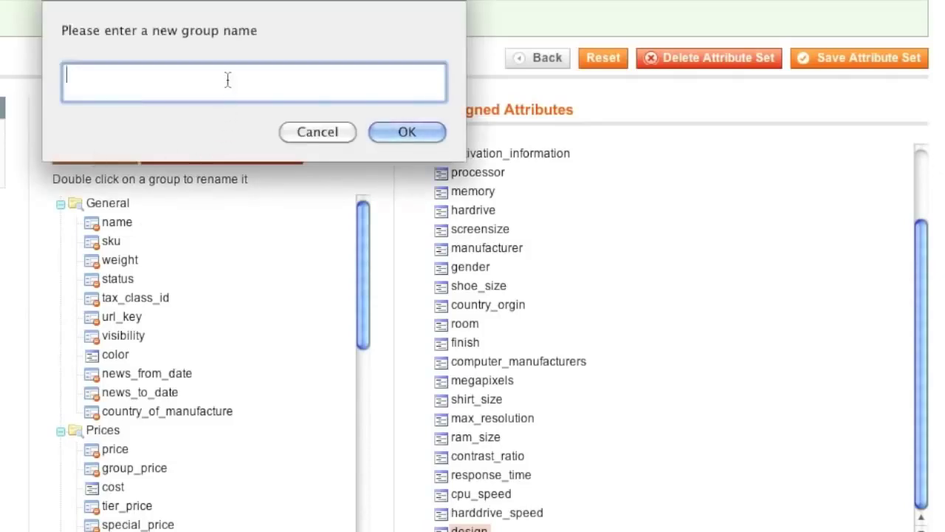
text(My Design)
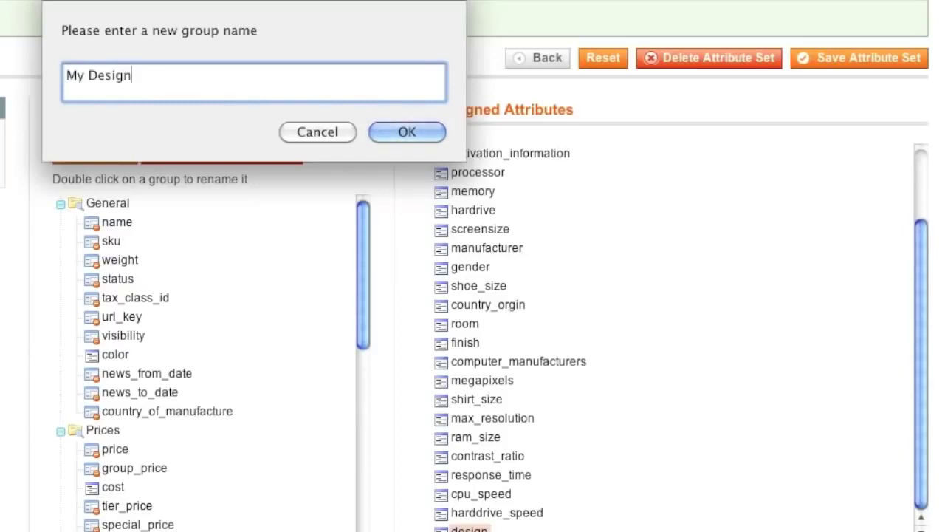
click(401, 130)
Assign the unassigned design attribute to the My Design group
scroll(290, 251, down, 10)
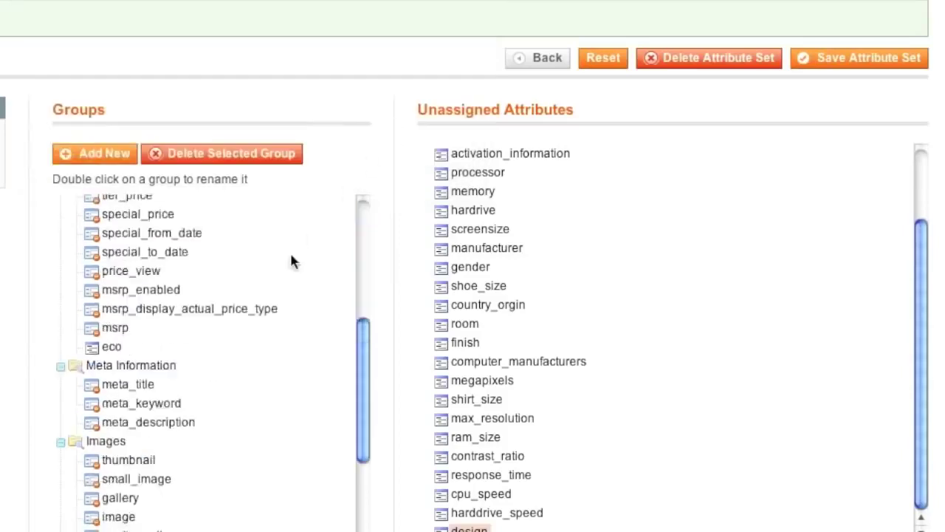
scroll(291, 252, down, 8)
drag(440, 331, 142, 379)
Unassign the color attribute from the General group and place it in the My Design group
scroll(264, 325, up, 15)
drag(114, 155, 448, 218)
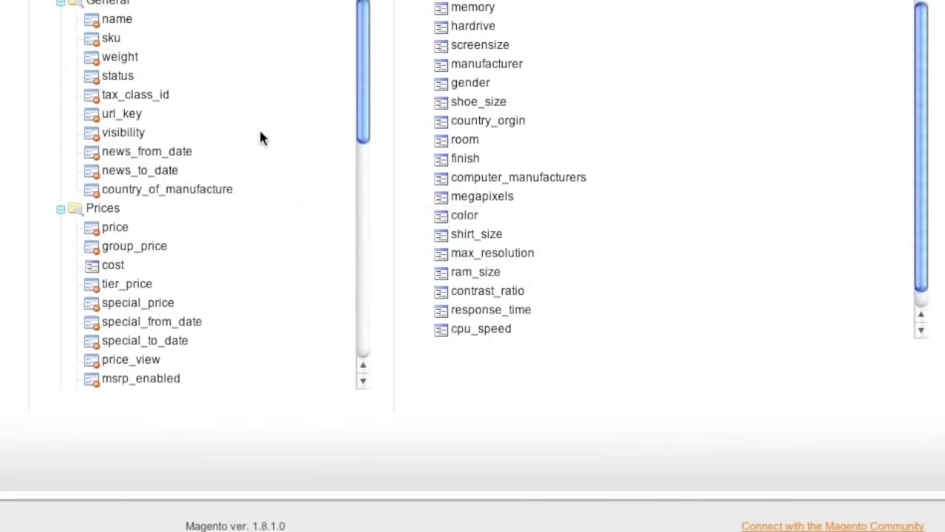
drag(369, 120, 357, 352)
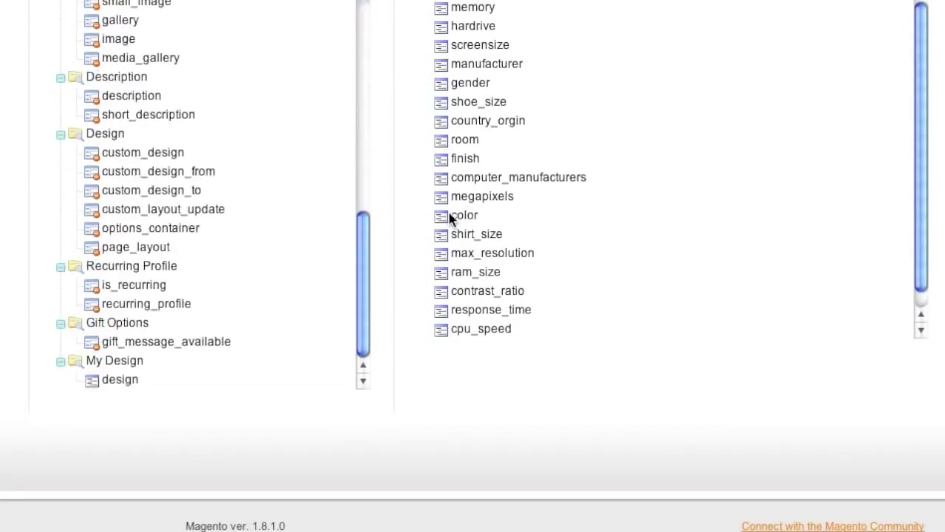
drag(443, 220, 123, 369)
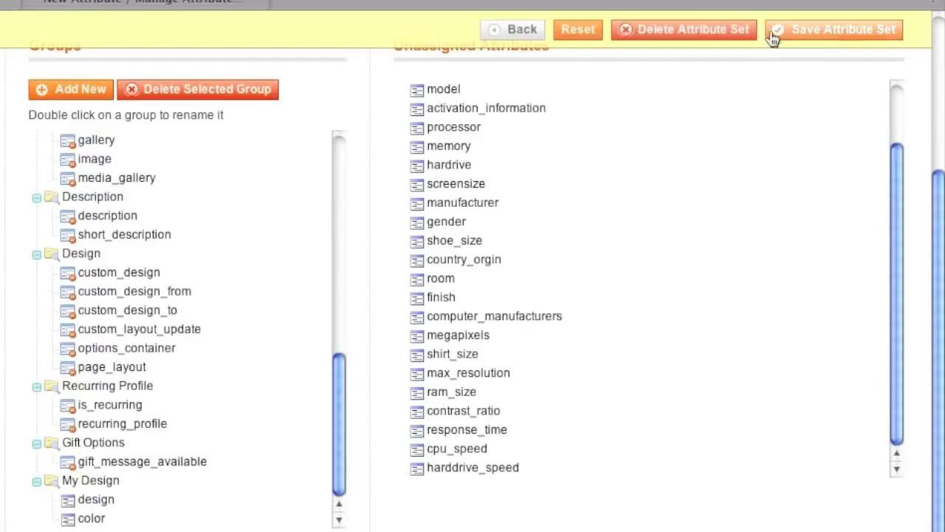
Save the Tee Shirts attribute set and start a new product in the catalog's product management
click(805, 33)
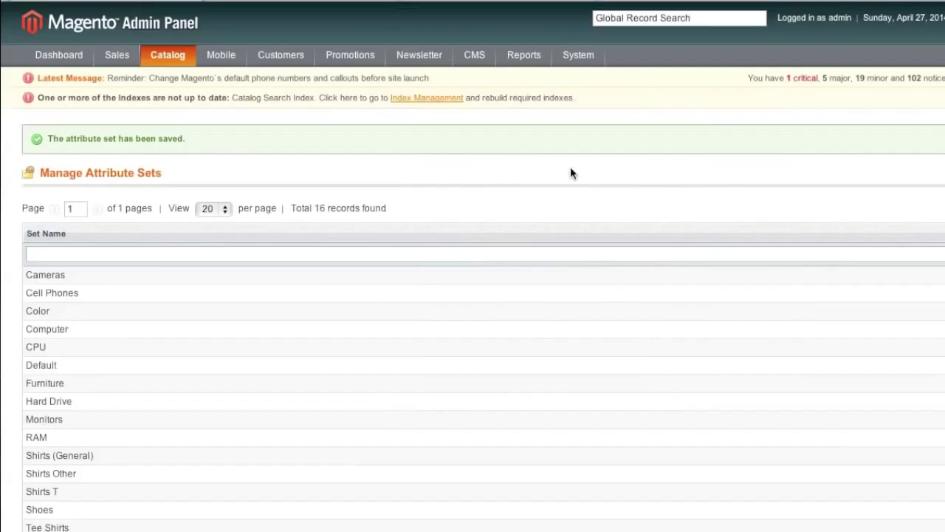
click(537, 1)
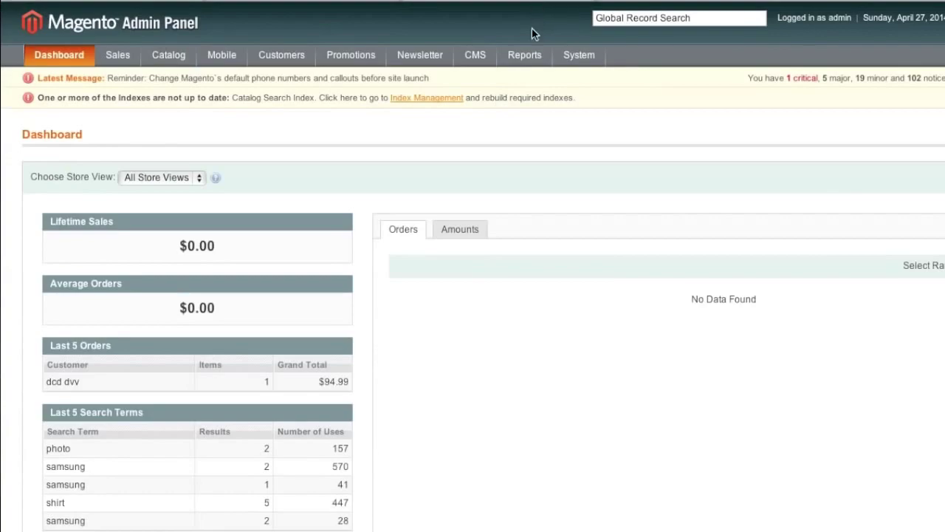
mouse_move(165, 62)
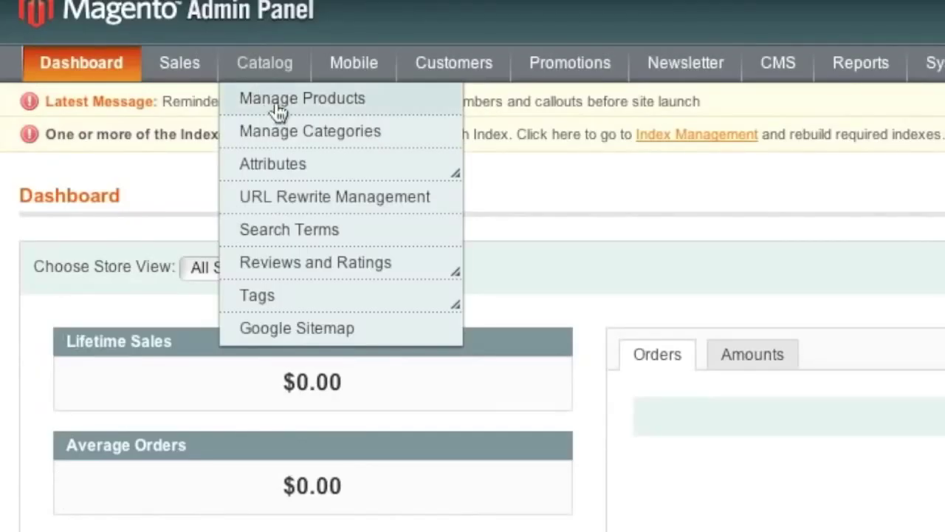
click(280, 110)
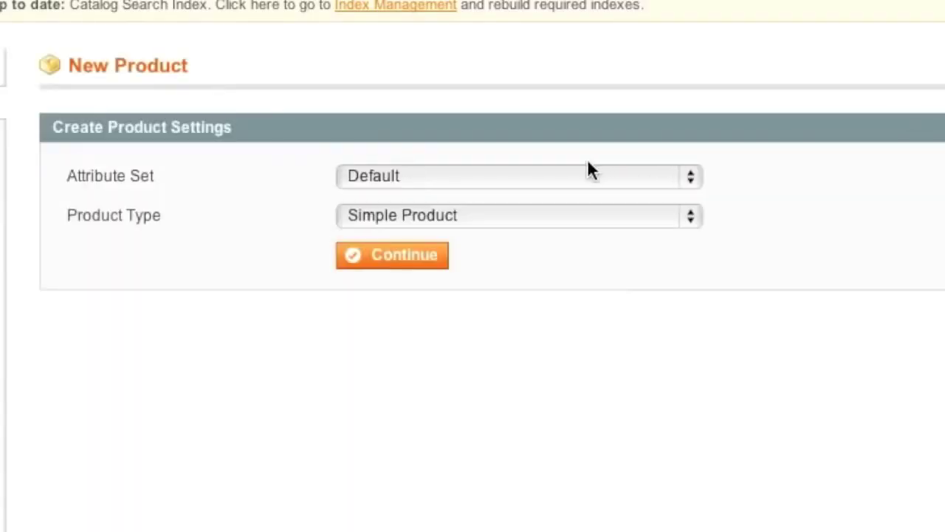
Create the new product with the Tee Shirts attribute set and the Simple Product type
click(583, 174)
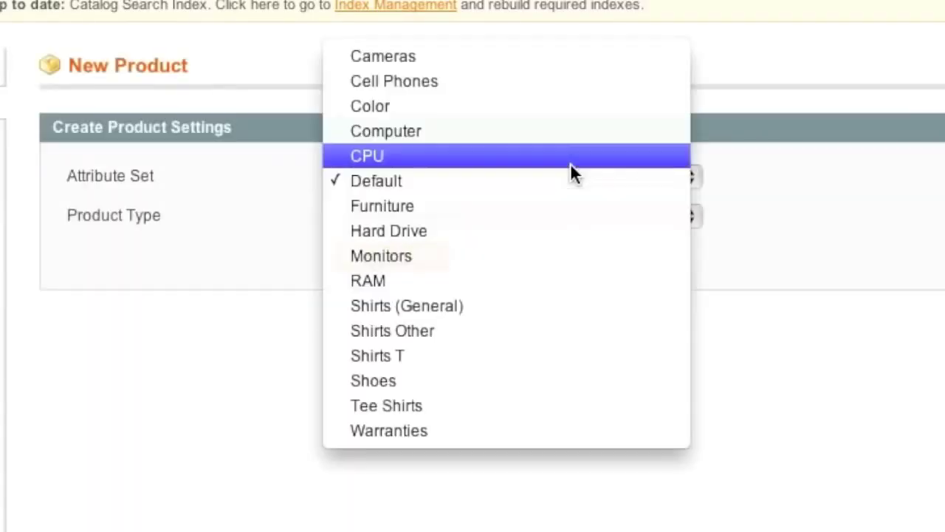
click(522, 405)
click(517, 220)
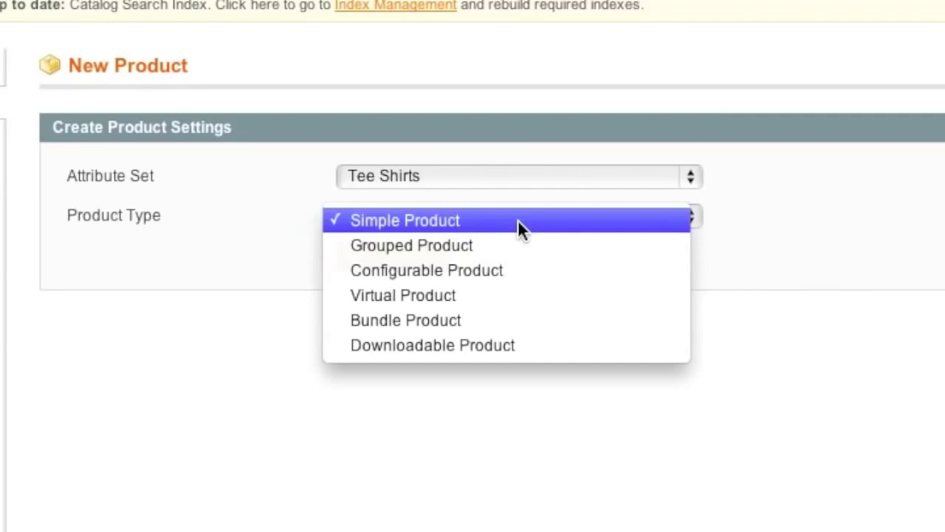
click(518, 219)
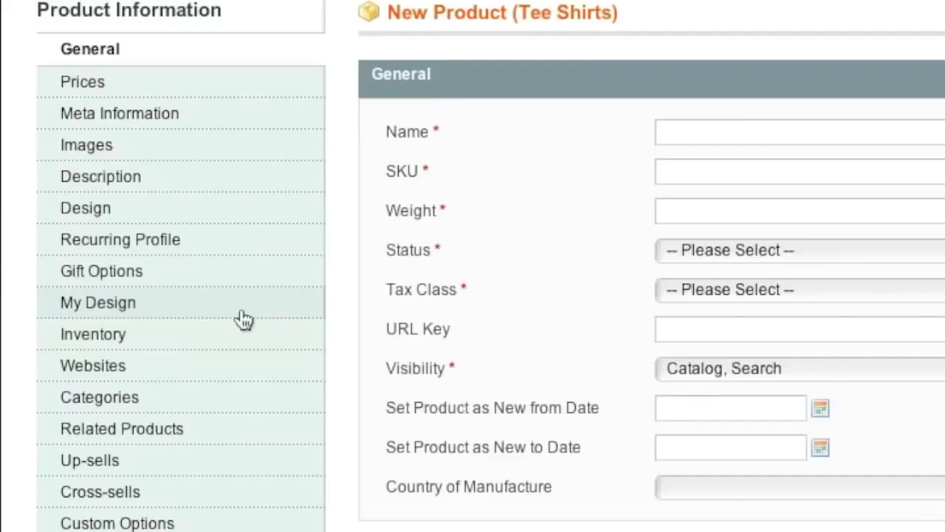
Examine the available Design and Color options in the new product's My Design section without changing them
click(145, 312)
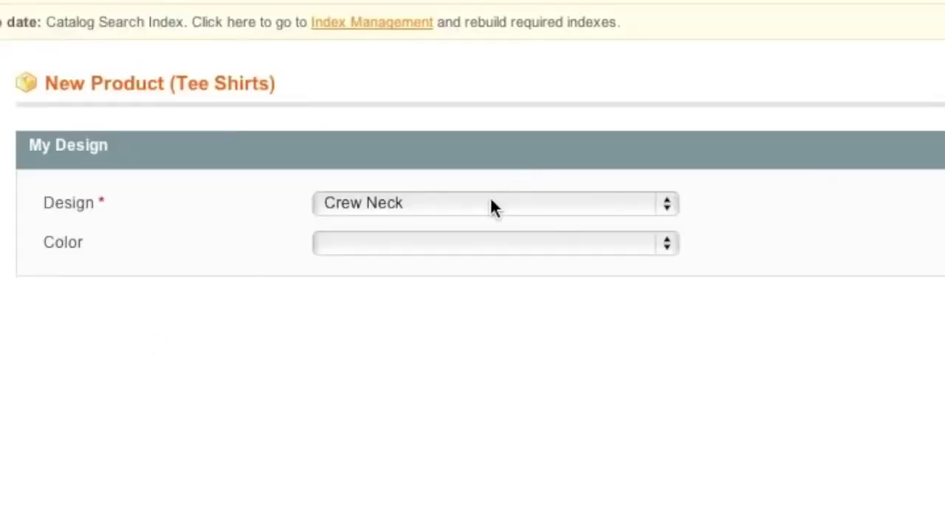
click(492, 203)
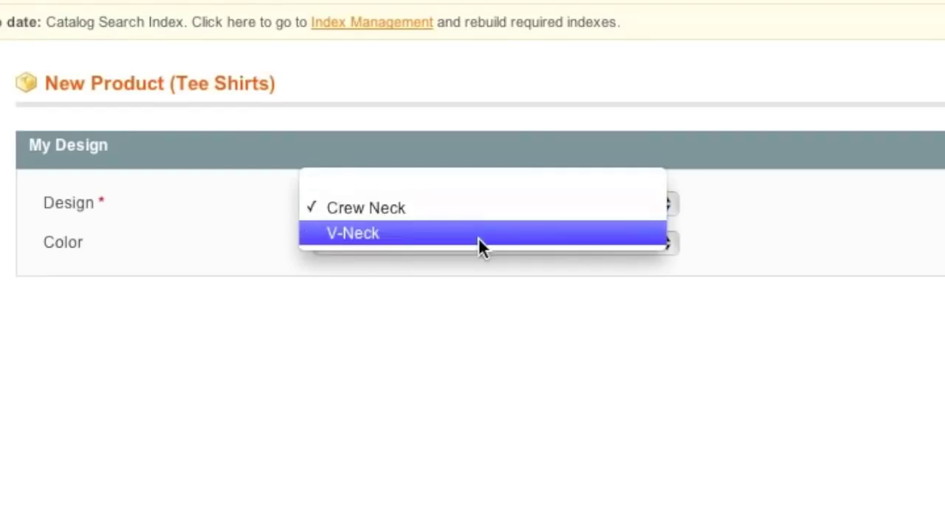
click(238, 234)
click(410, 245)
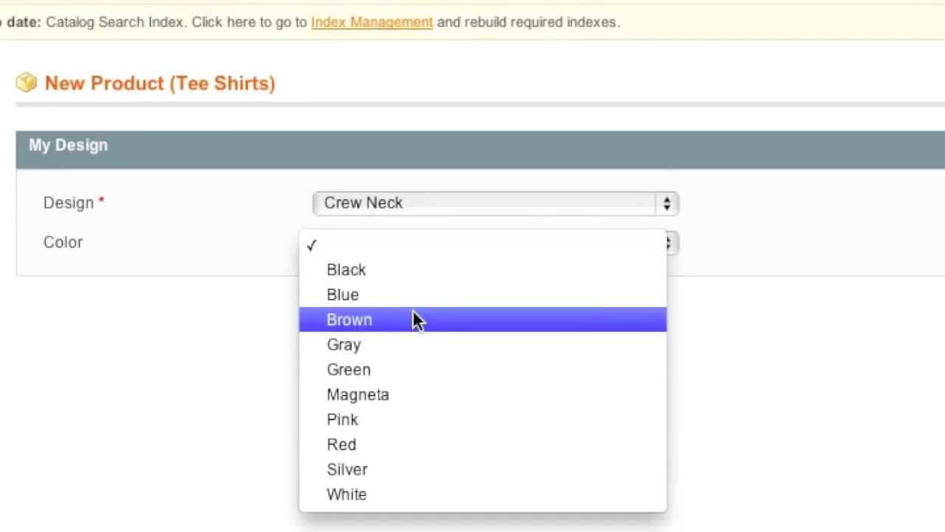
click(224, 259)
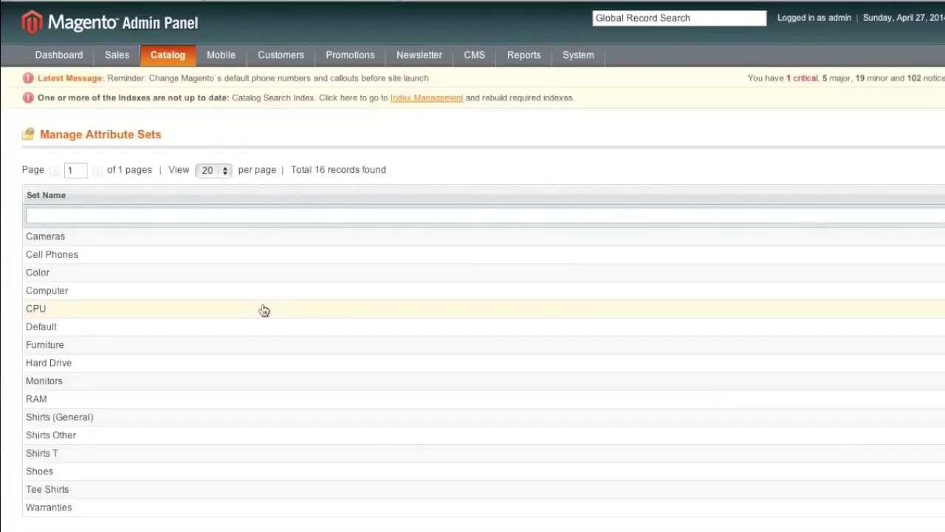
Review the groups and attributes of the Tee Shirts attribute set and compare them with the new product's General section
click(125, 489)
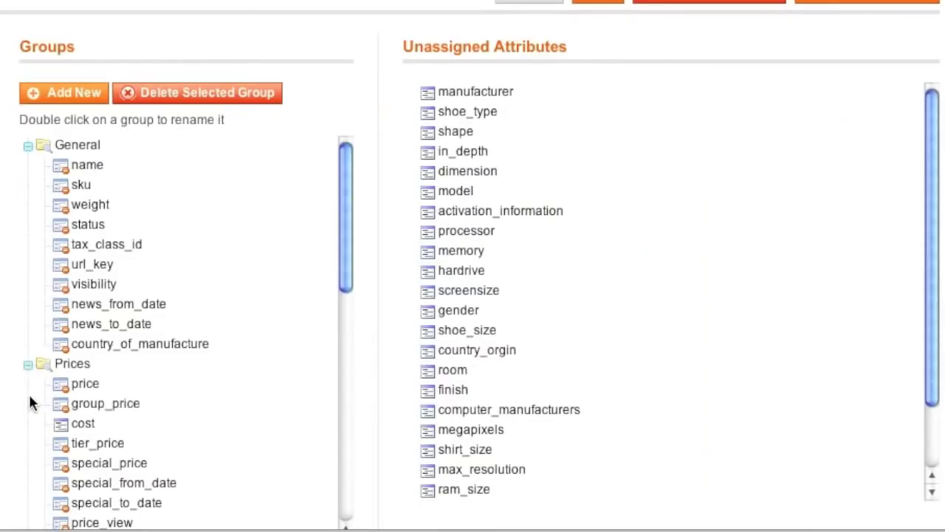
scroll(30, 402, down, 3)
scroll(29, 401, up, 3)
scroll(93, 258, down, 5)
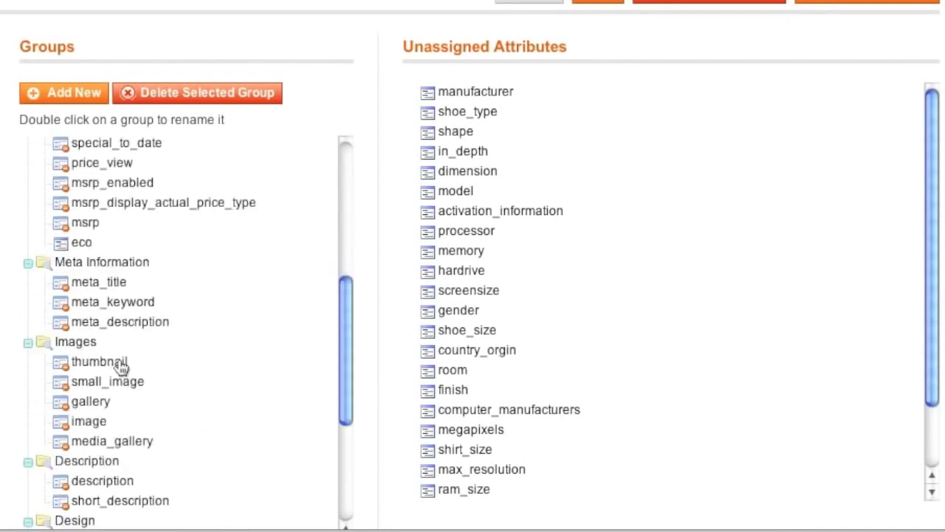
scroll(121, 367, down, 5)
scroll(96, 380, up, 8)
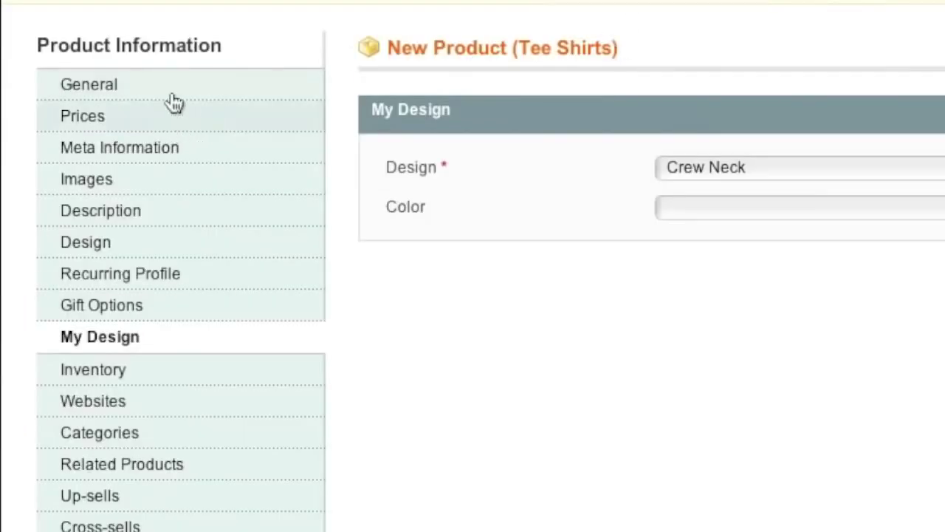
click(171, 94)
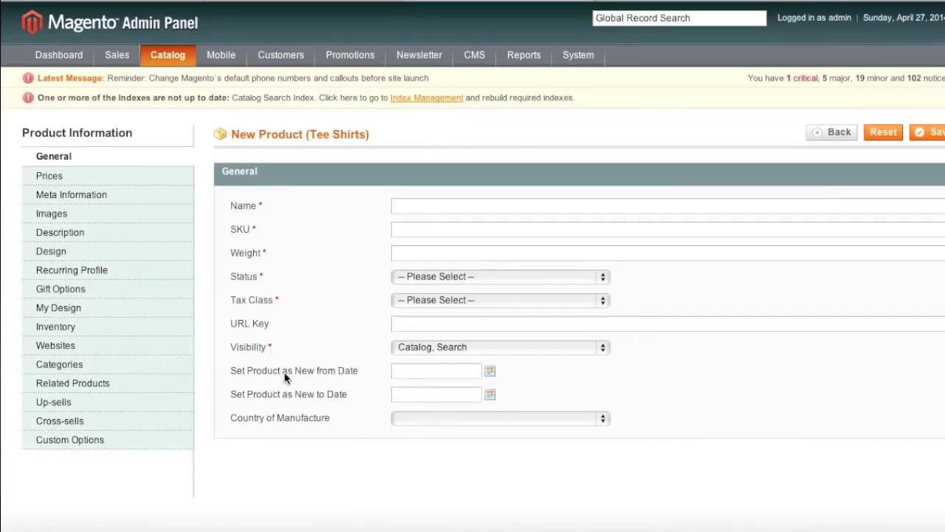